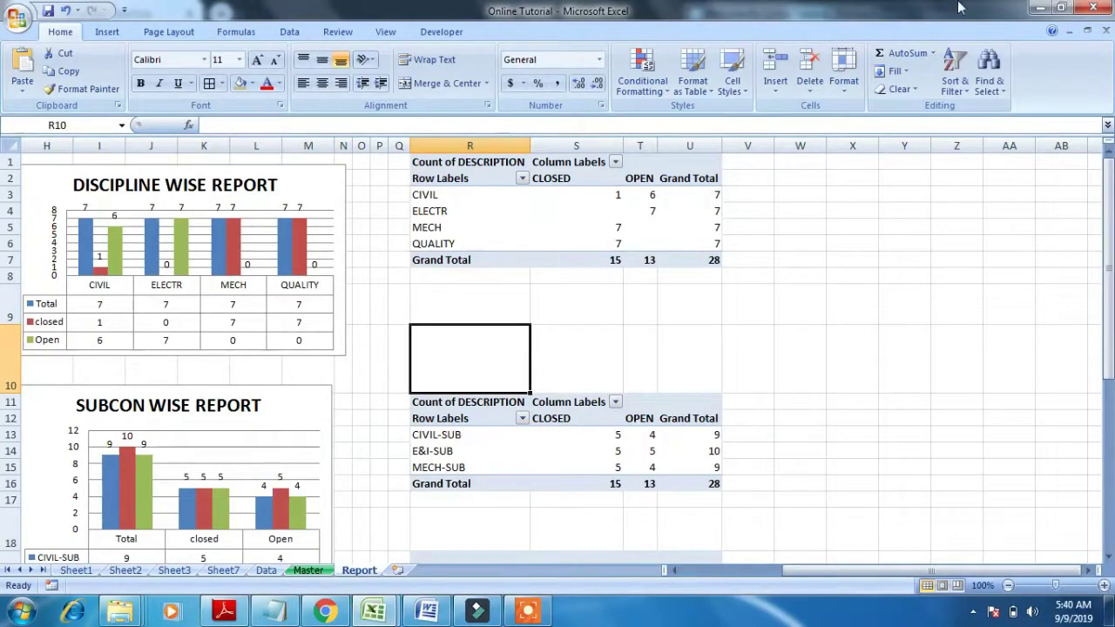
Write Notepad intro lines ending with 'how to change pivotable data range', then return to Excel.
left_click(1061, 7)
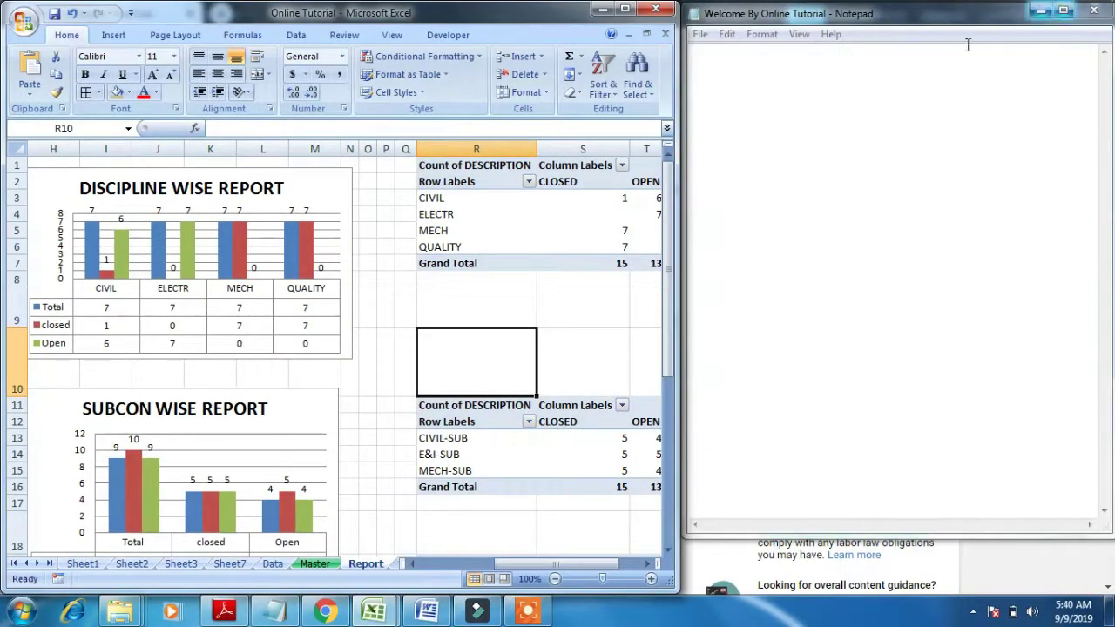
left_click(888, 181)
type("dear friends")
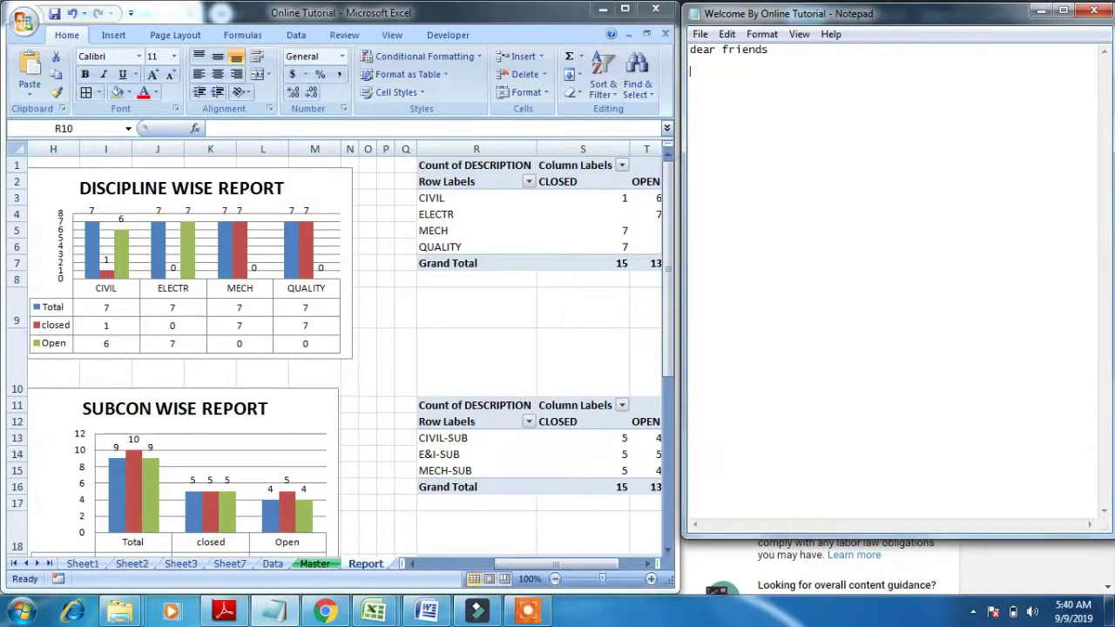
type("me by online")
type(" tut")
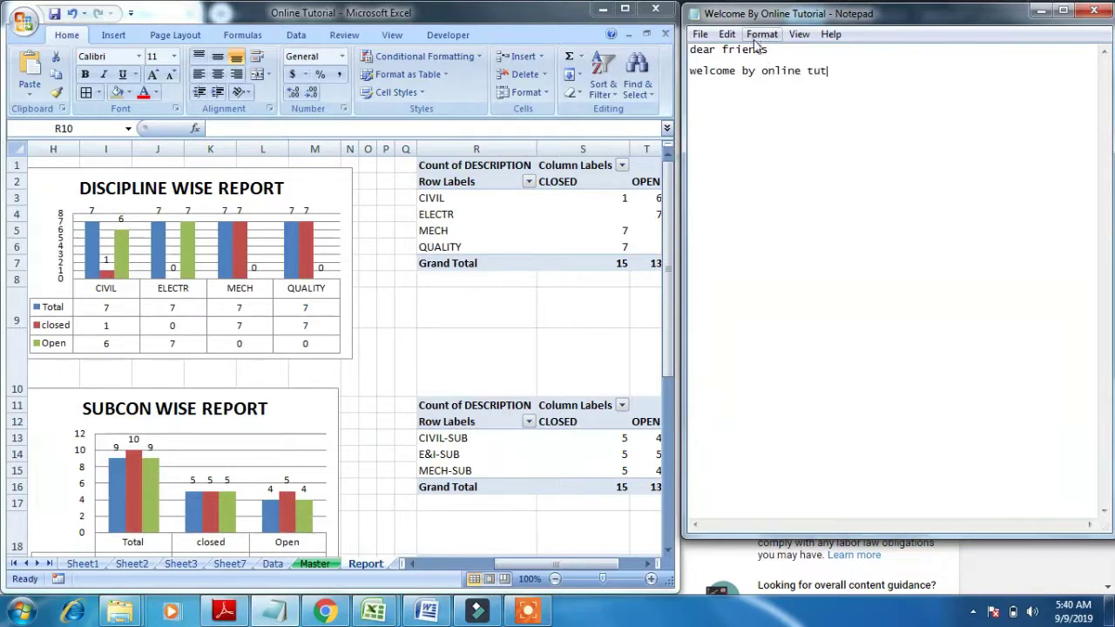
type("ori")
type("to change pivotable data range")
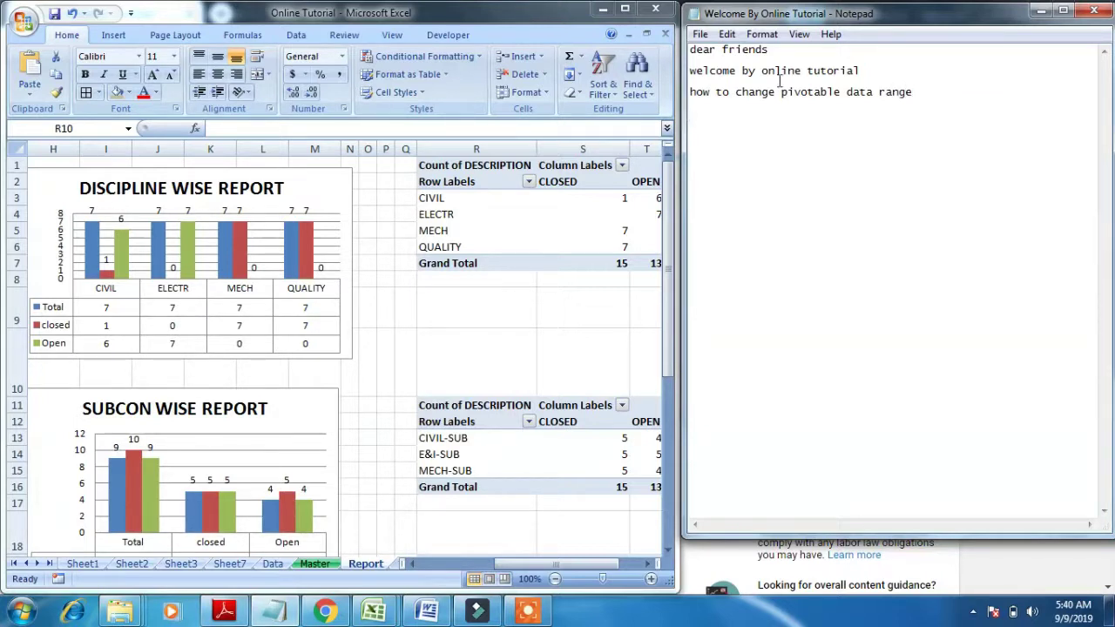
left_click(460, 329)
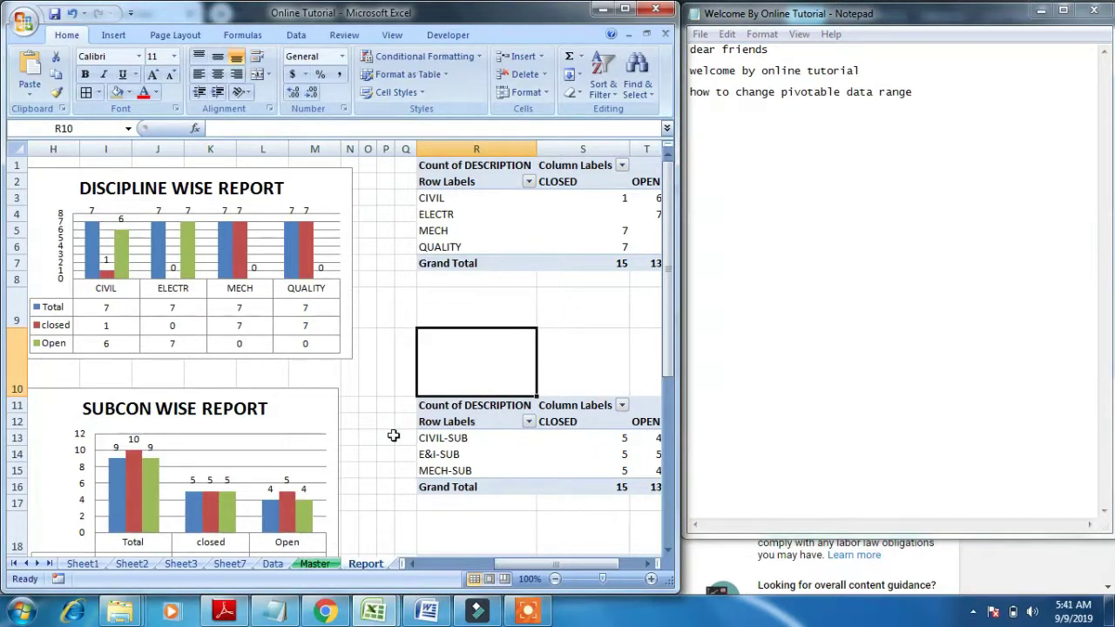
On the Master sheet, clear the CIVIL filter and select the whole table A1:G39.
left_click(318, 564)
left_click(277, 392)
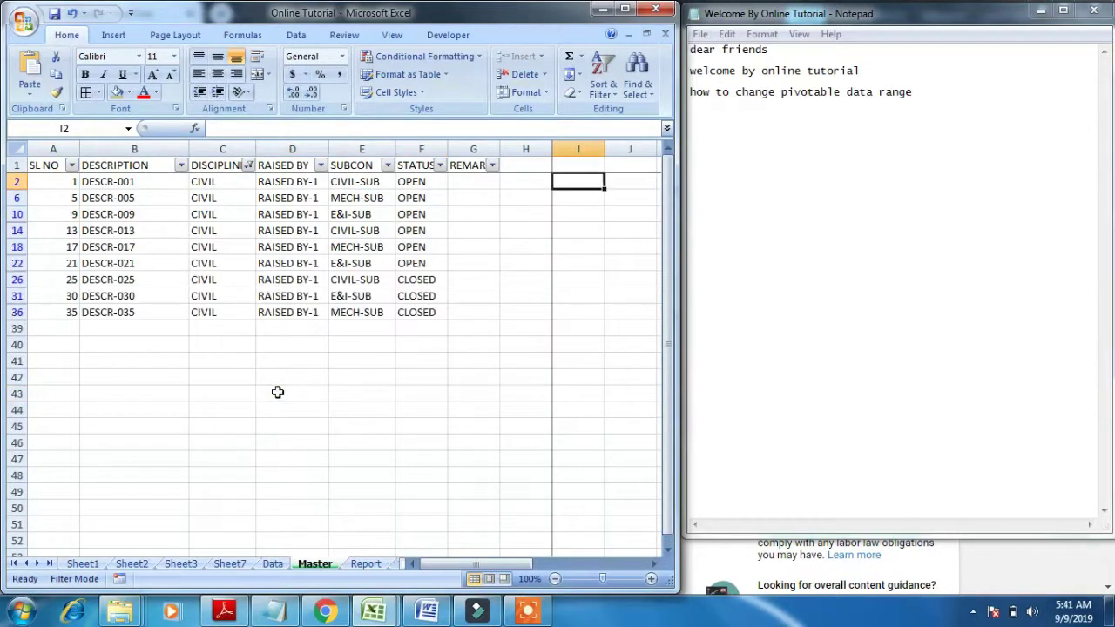
left_click(301, 35)
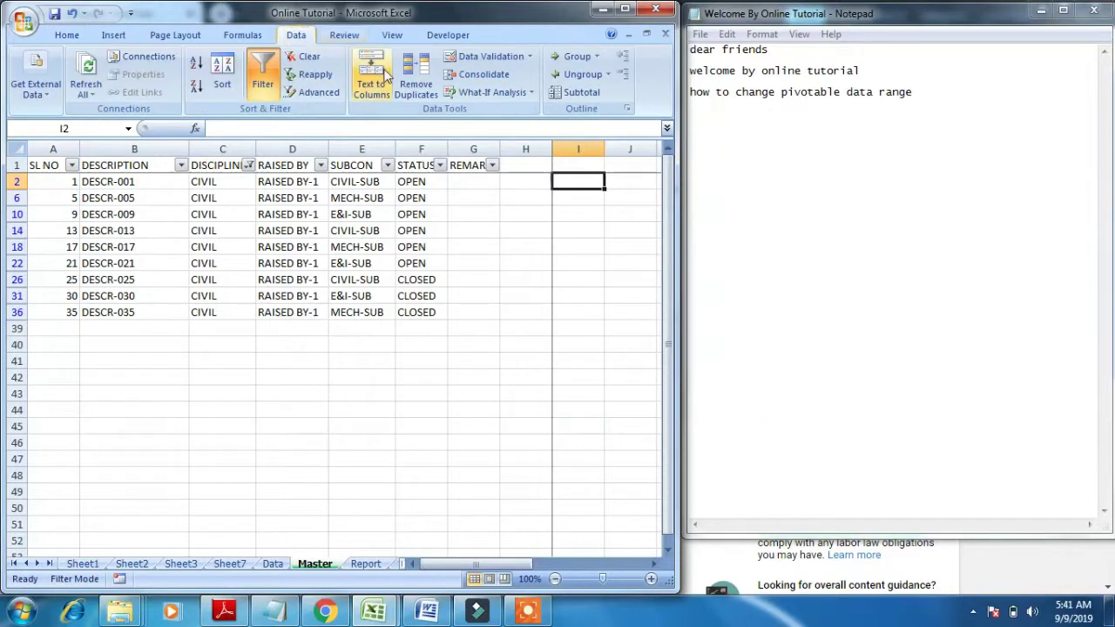
left_click(311, 58)
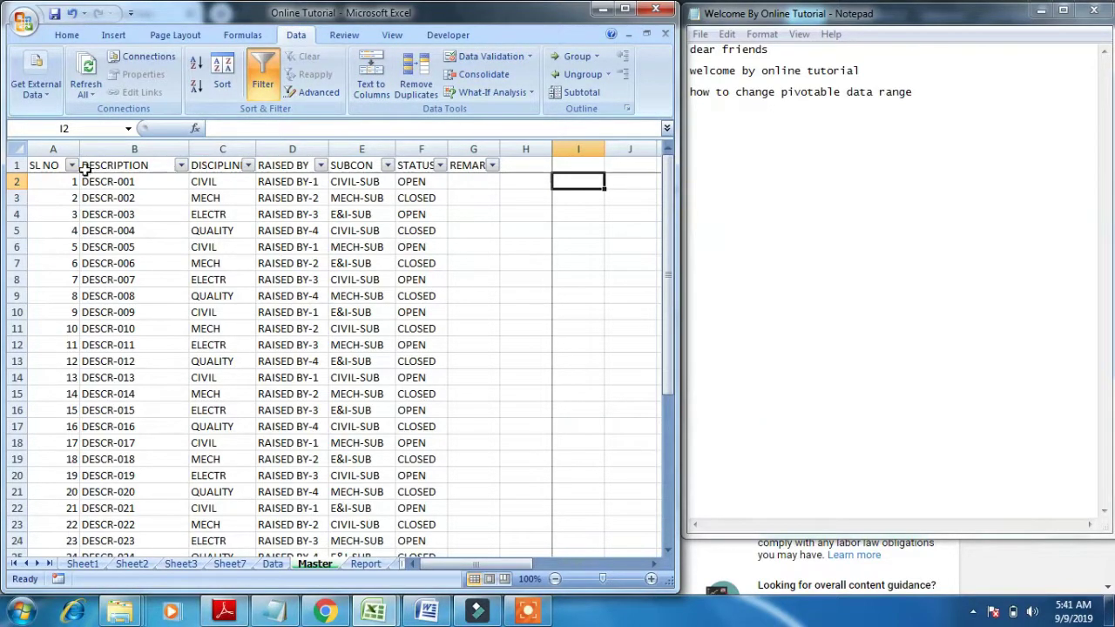
mouse_move(45, 165)
left_mouse_down()
mouse_move(445, 360)
mouse_move(480, 620)
left_mouse_up()
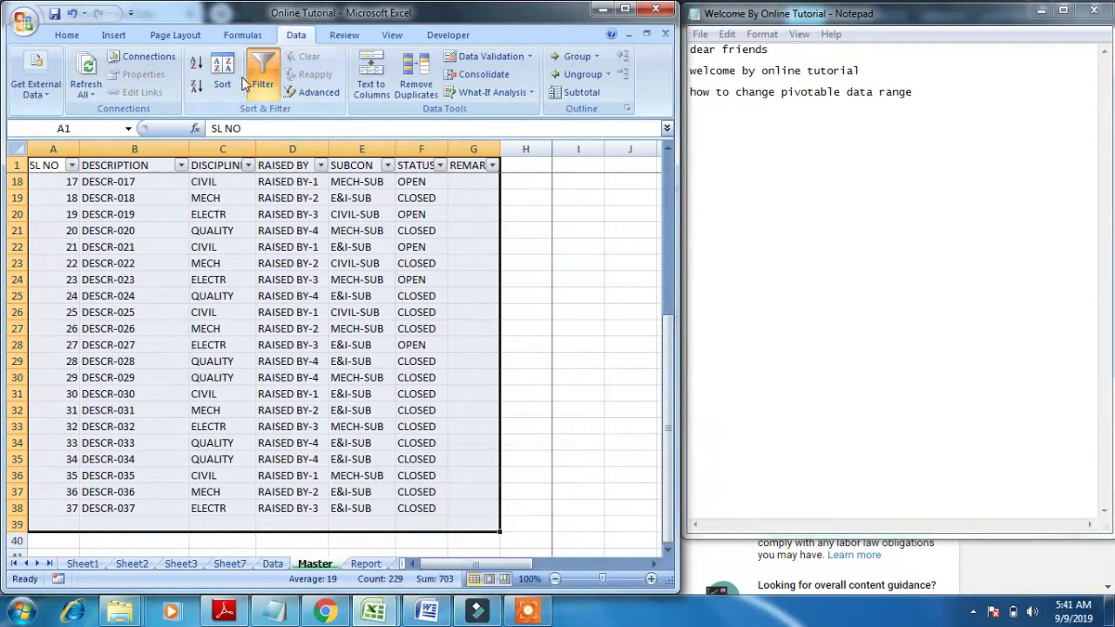
Insert a PivotTable from the selected data on a new worksheet.
left_click(117, 37)
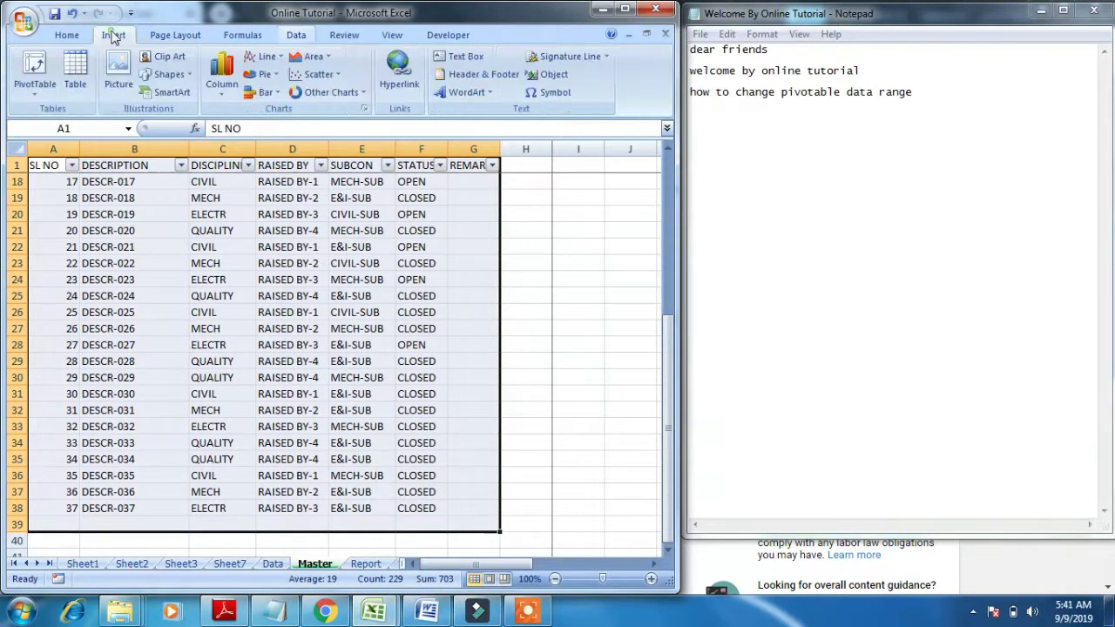
left_click(33, 87)
left_click(52, 112)
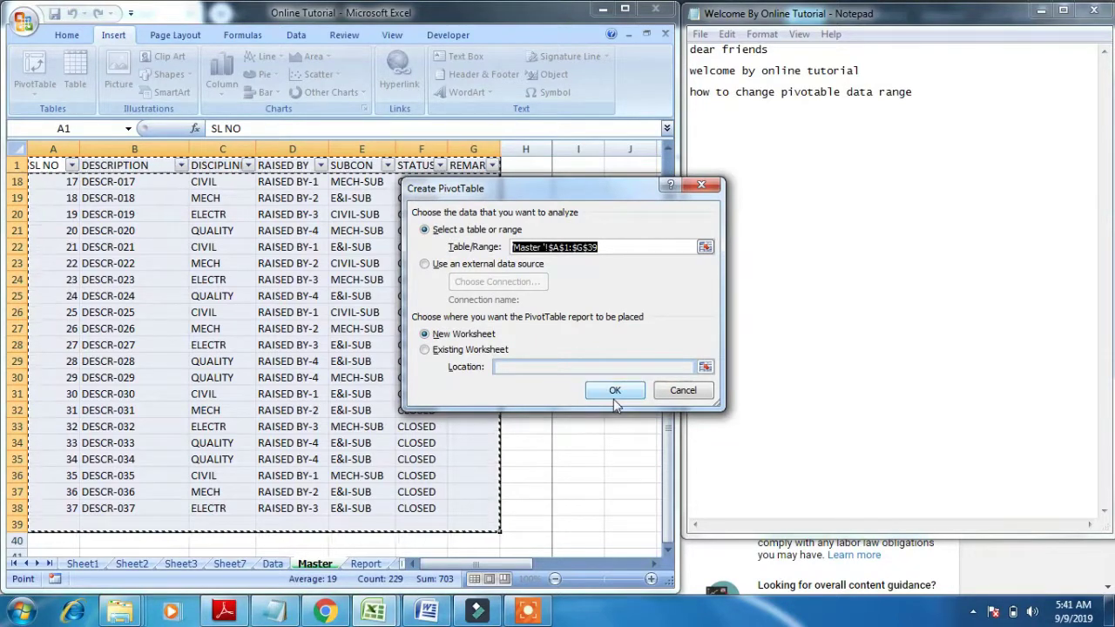
left_click(614, 392)
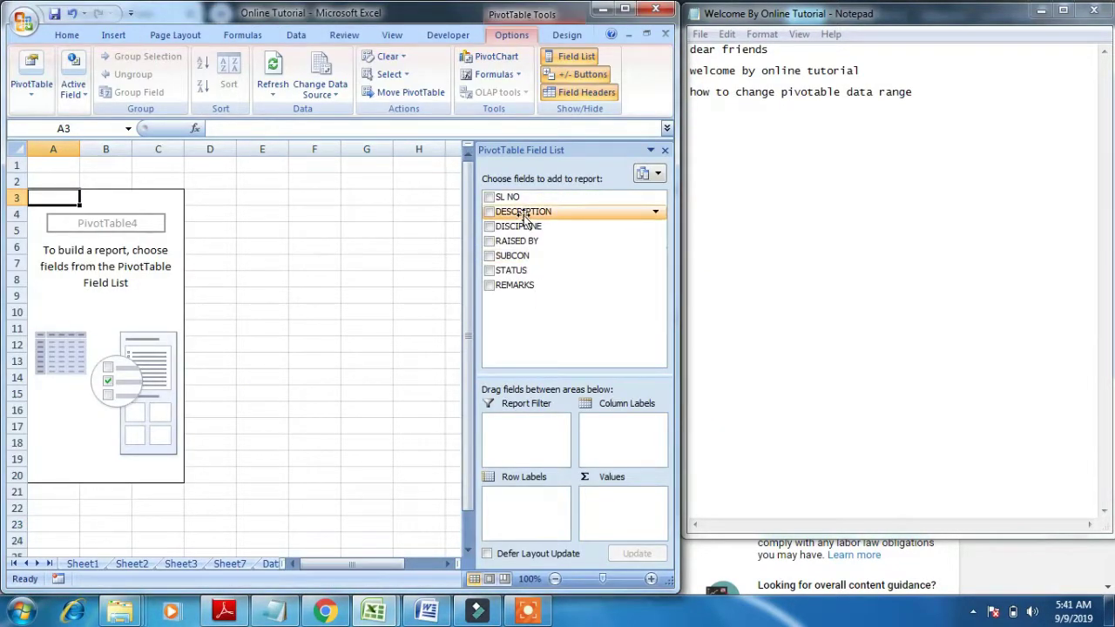
Count DESCRIPTION with DISCIPLINE as row labels and STATUS as column labels.
left_click_drag(522, 229, 522, 509)
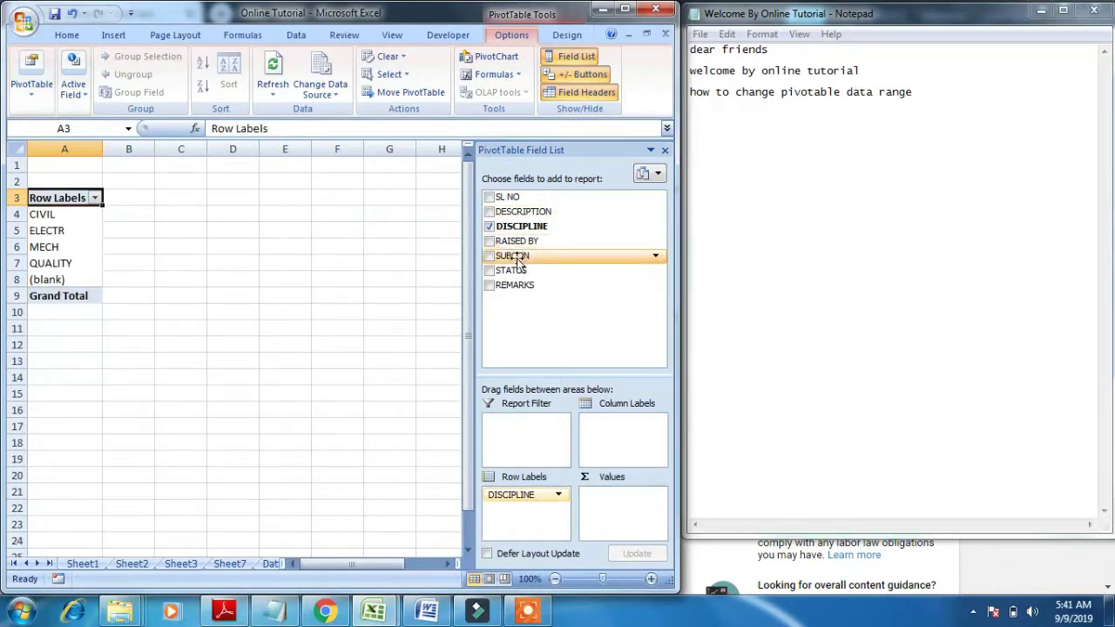
left_click_drag(515, 275, 592, 448)
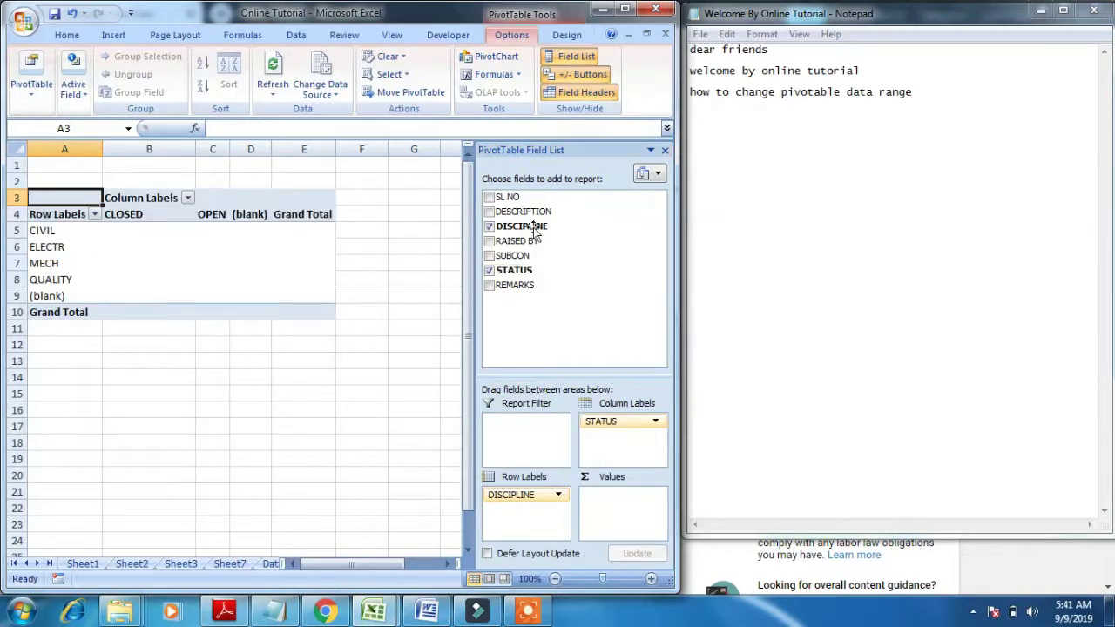
left_click_drag(522, 212, 616, 519)
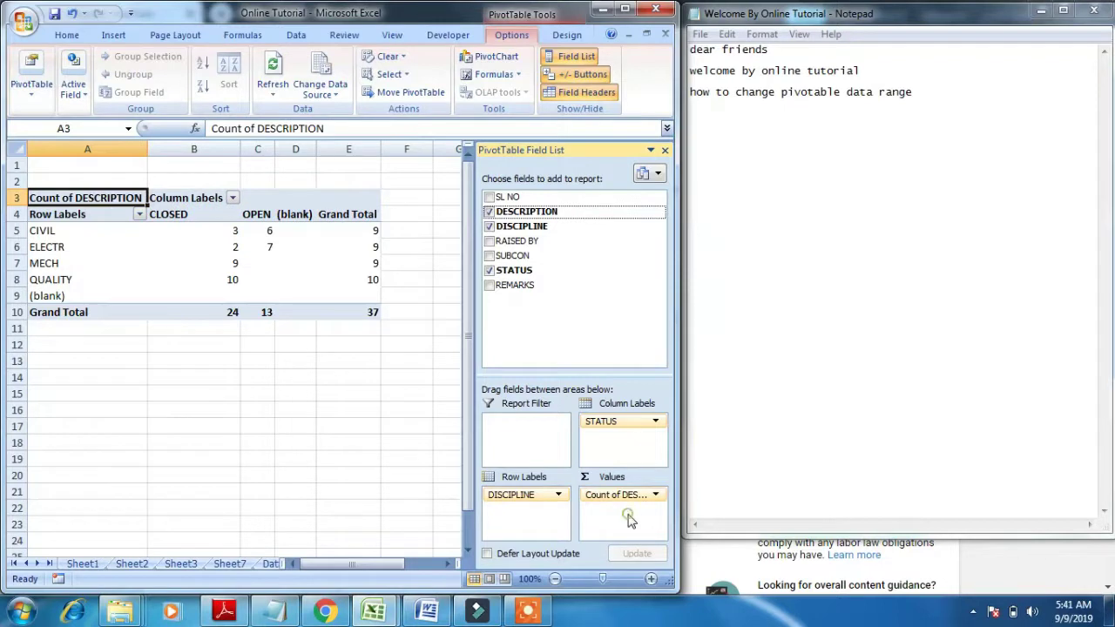
left_click(404, 408)
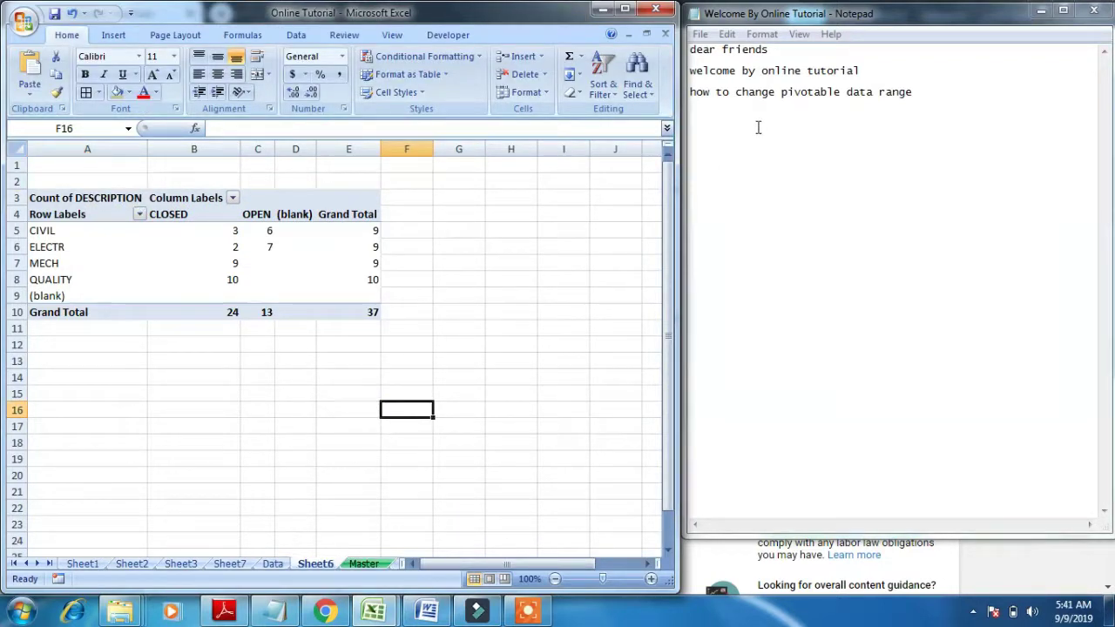
Maximize the Excel window so the workbook fills the screen.
right_click(102, 198)
mouse_move(162, 329)
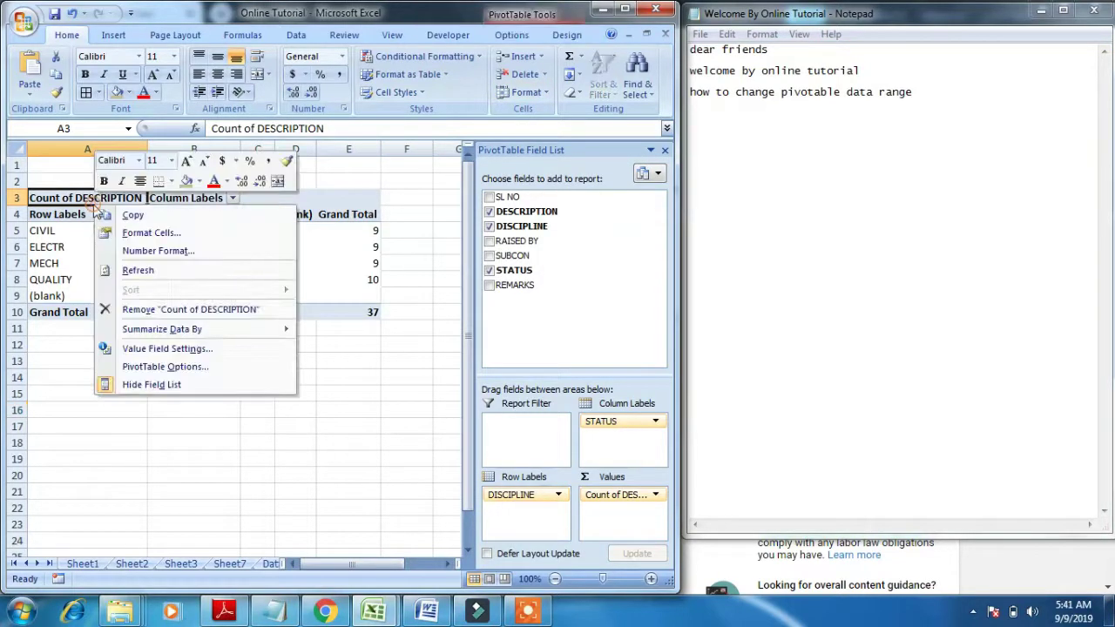
left_click(224, 436)
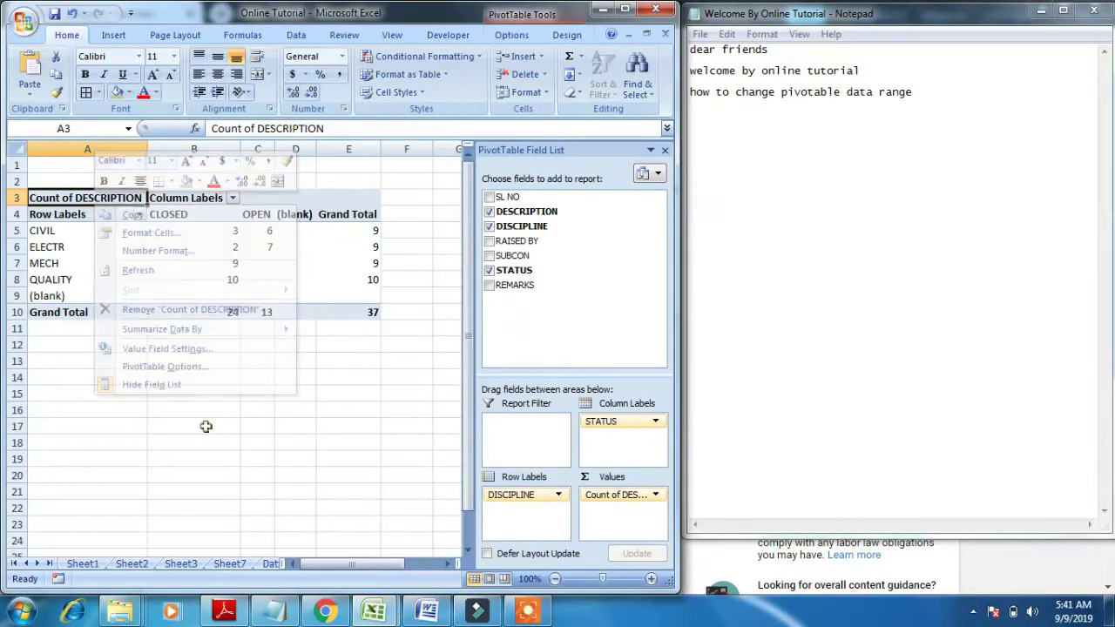
left_click(296, 35)
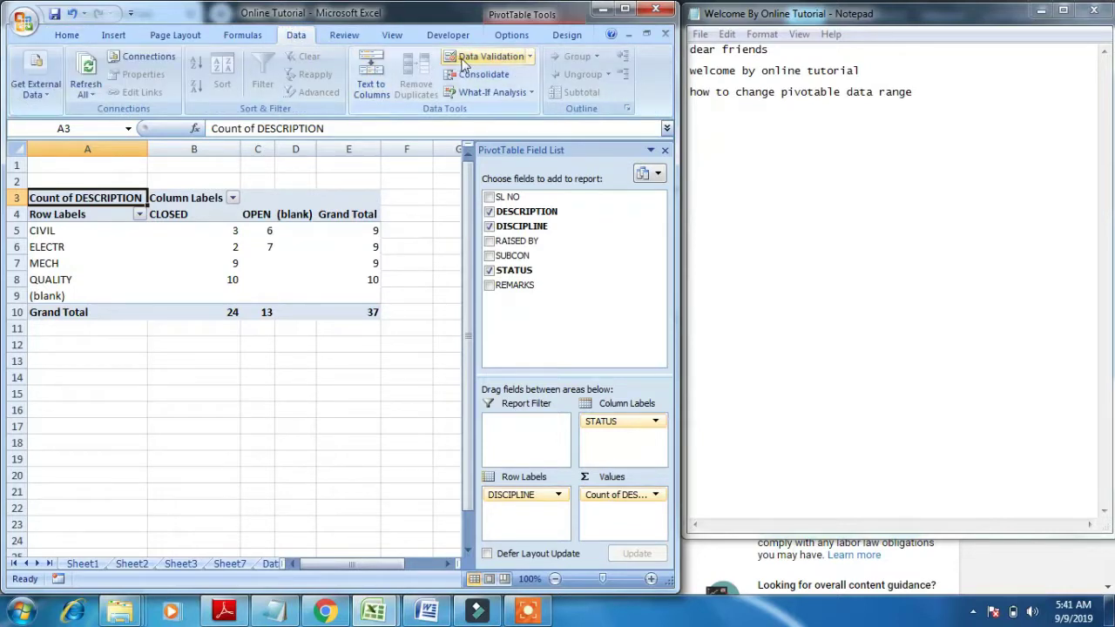
left_click(568, 35)
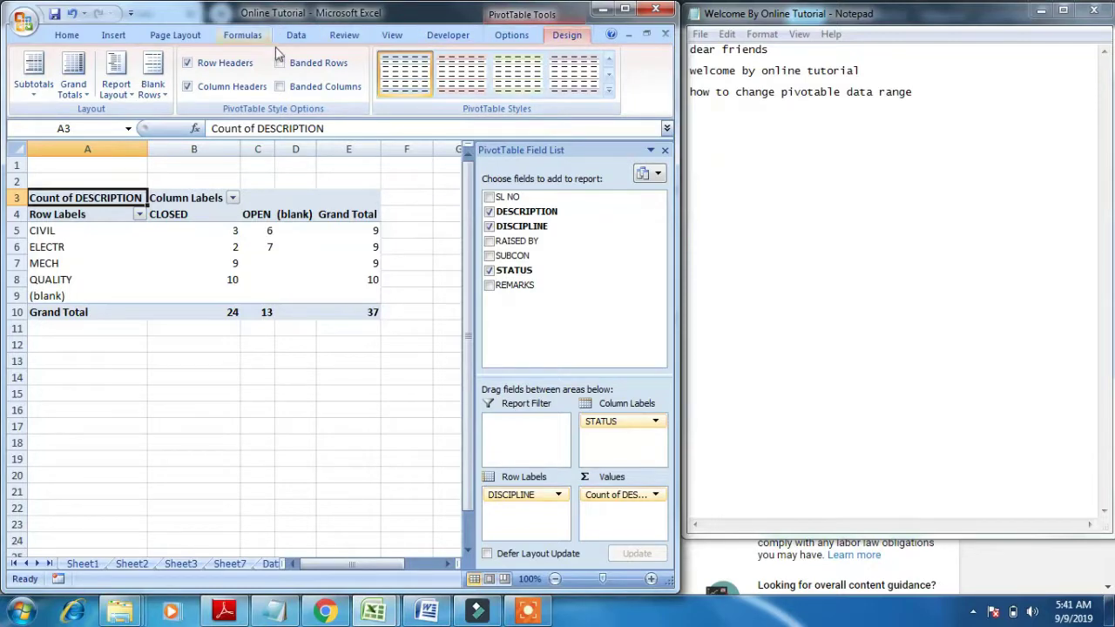
left_click(626, 11)
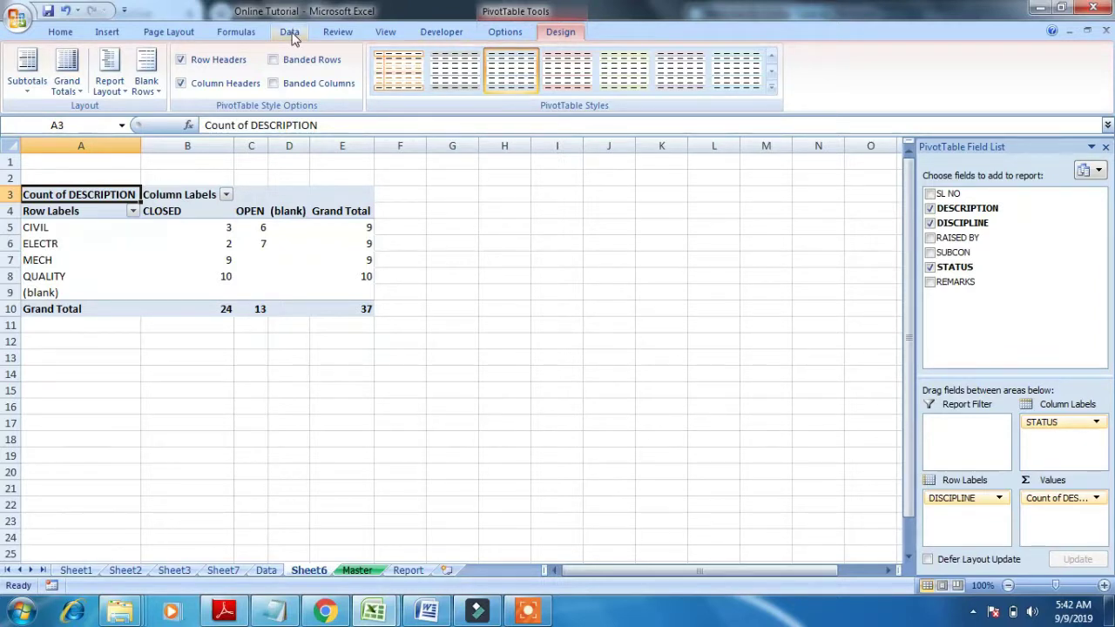
Apply the third built-in style from the PivotTable Styles gallery.
left_click(290, 32)
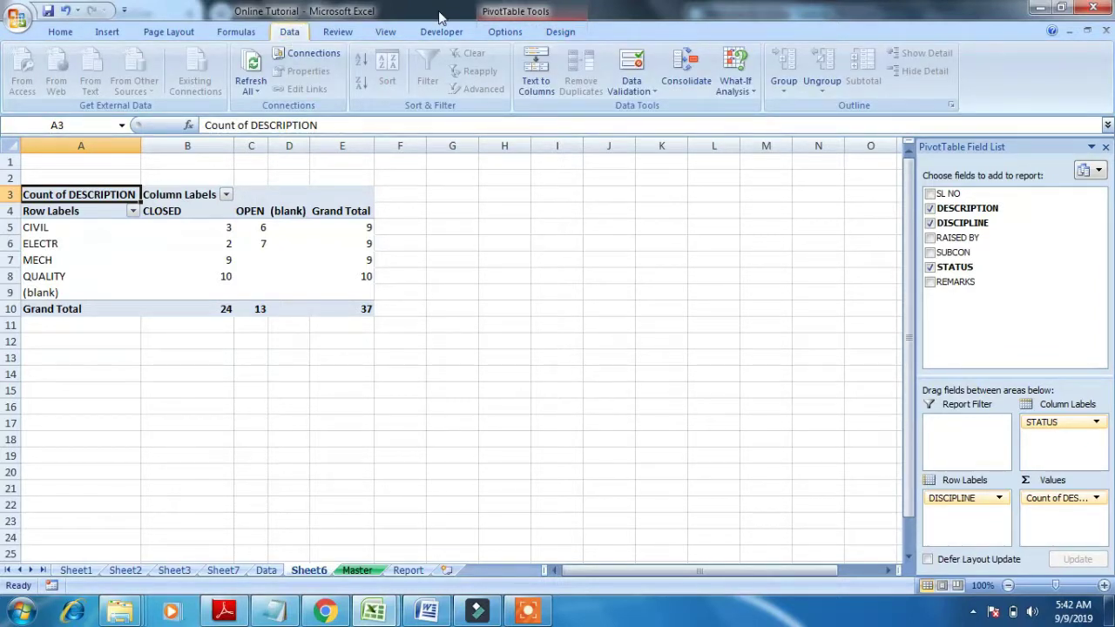
left_click(553, 33)
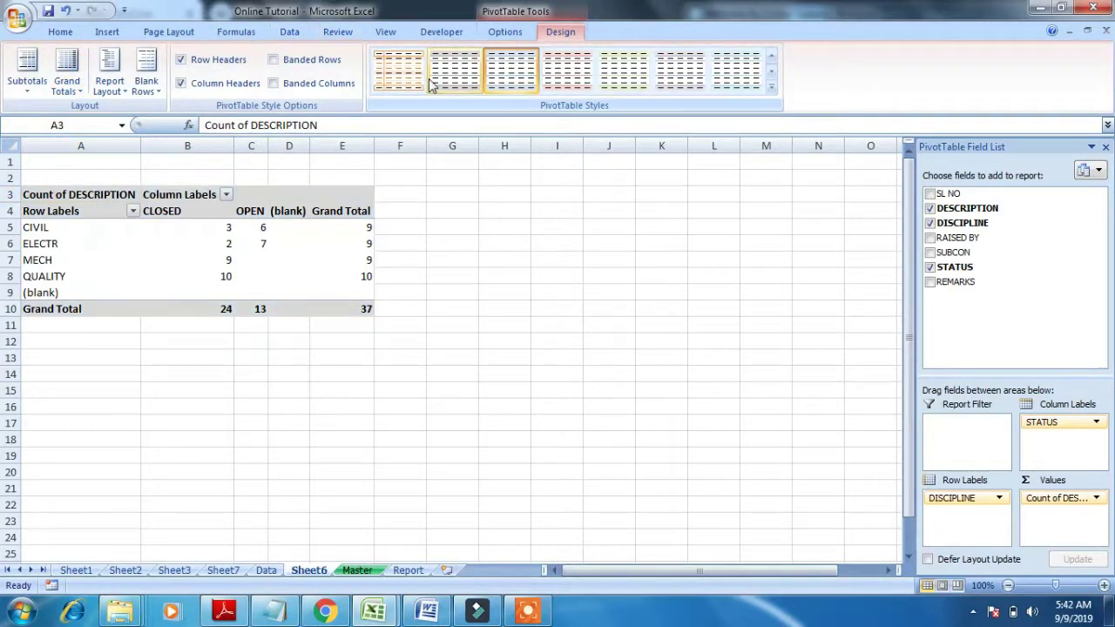
left_click(490, 80)
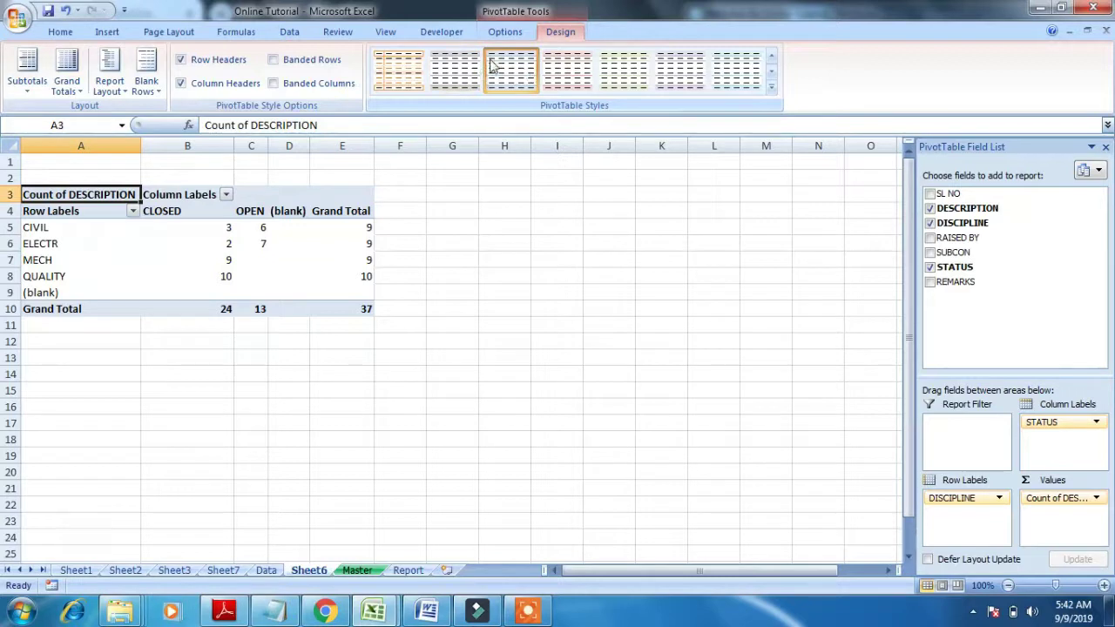
left_click(438, 33)
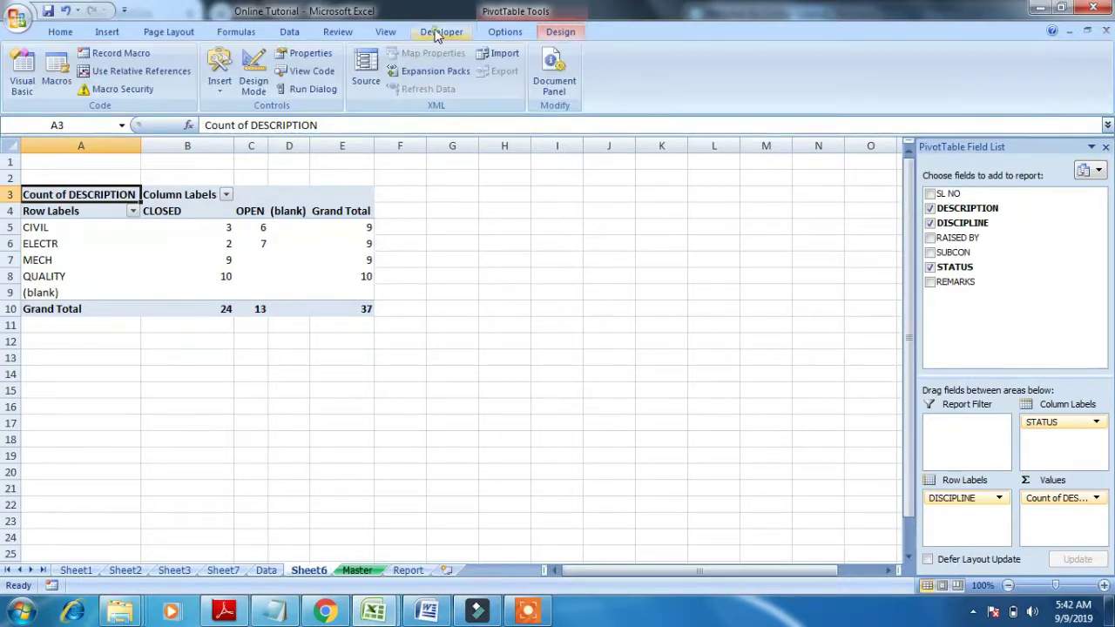
left_click(497, 35)
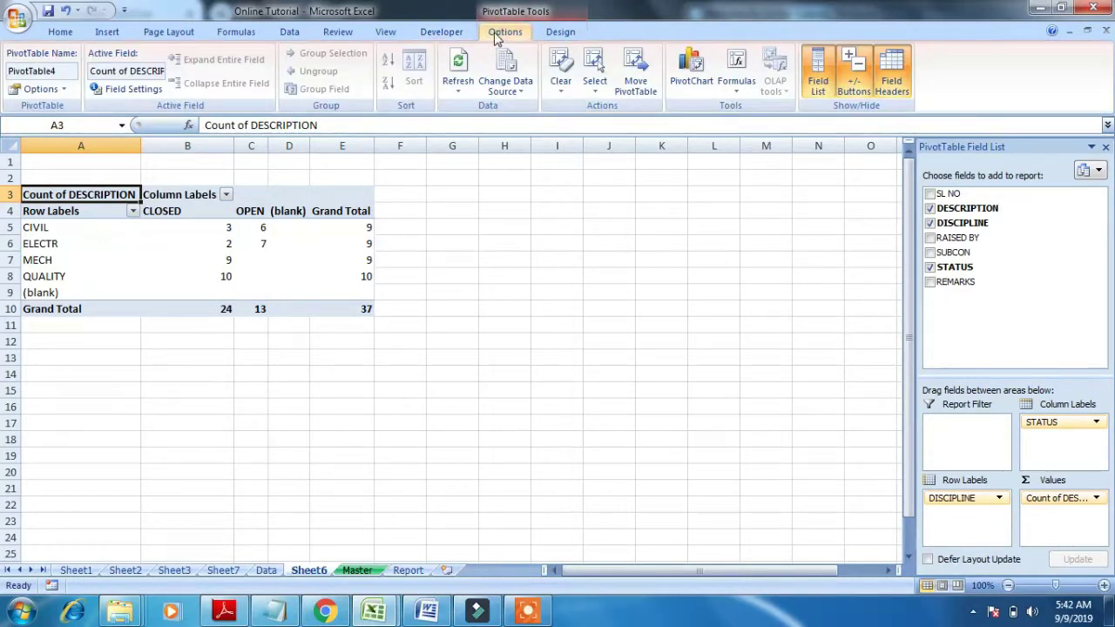
Edit the pivot's data source range so it ends at row 145.
left_click(516, 92)
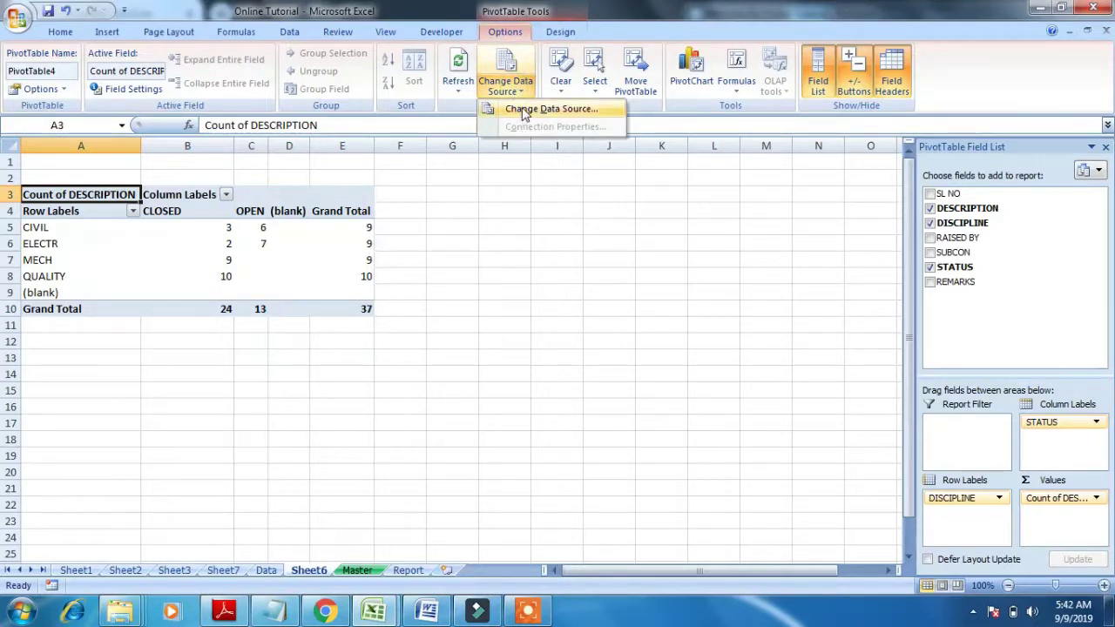
left_click(521, 110)
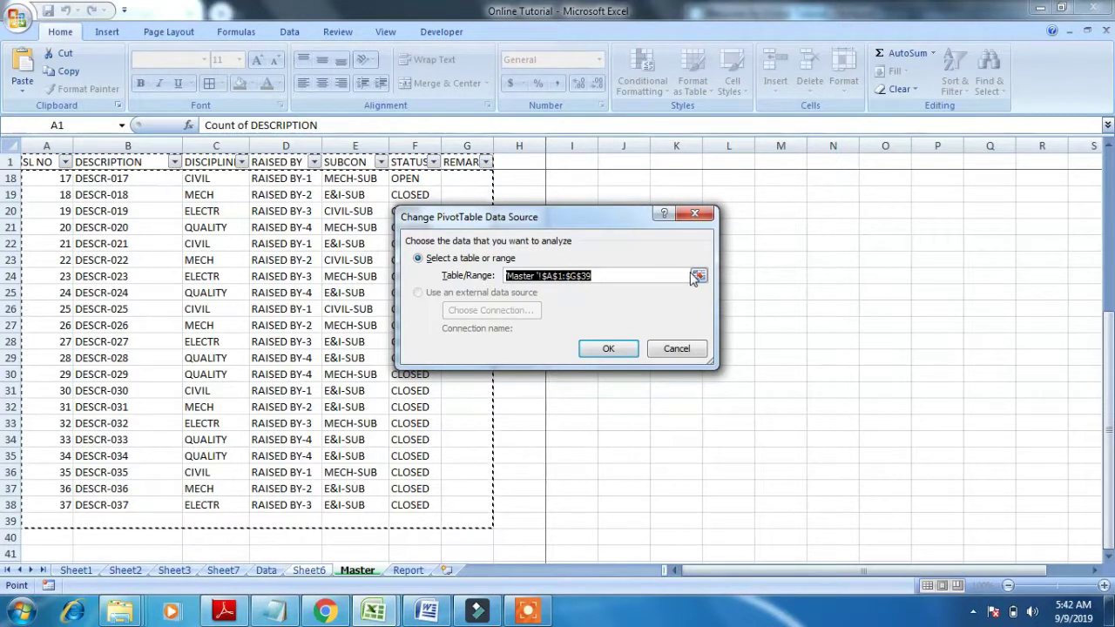
left_click(641, 274)
key("BackSpace")
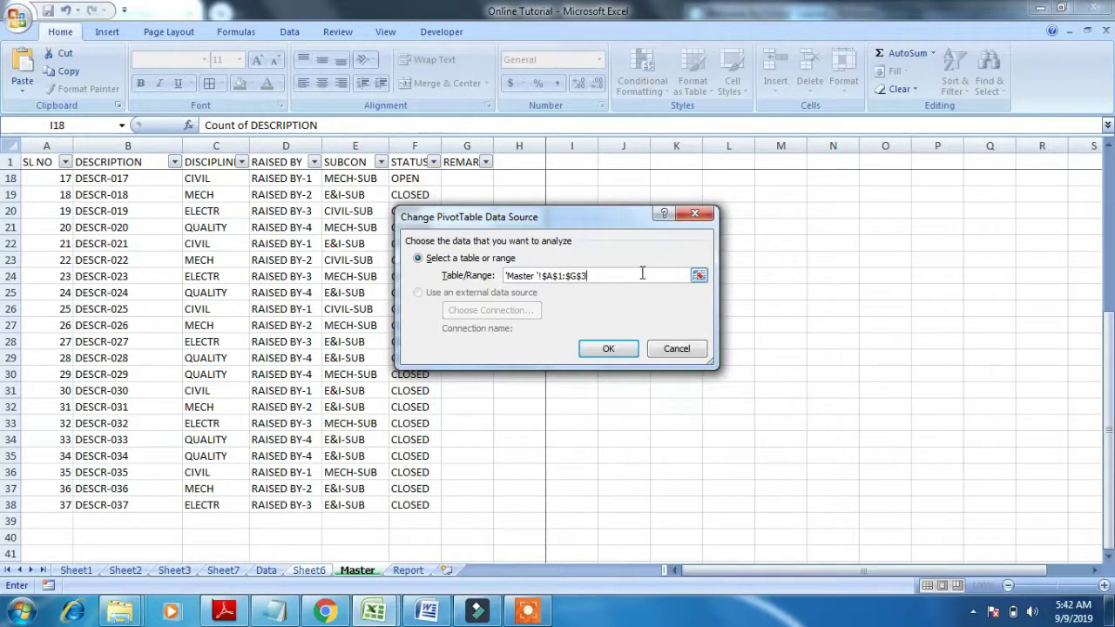
type("145")
key("Return")
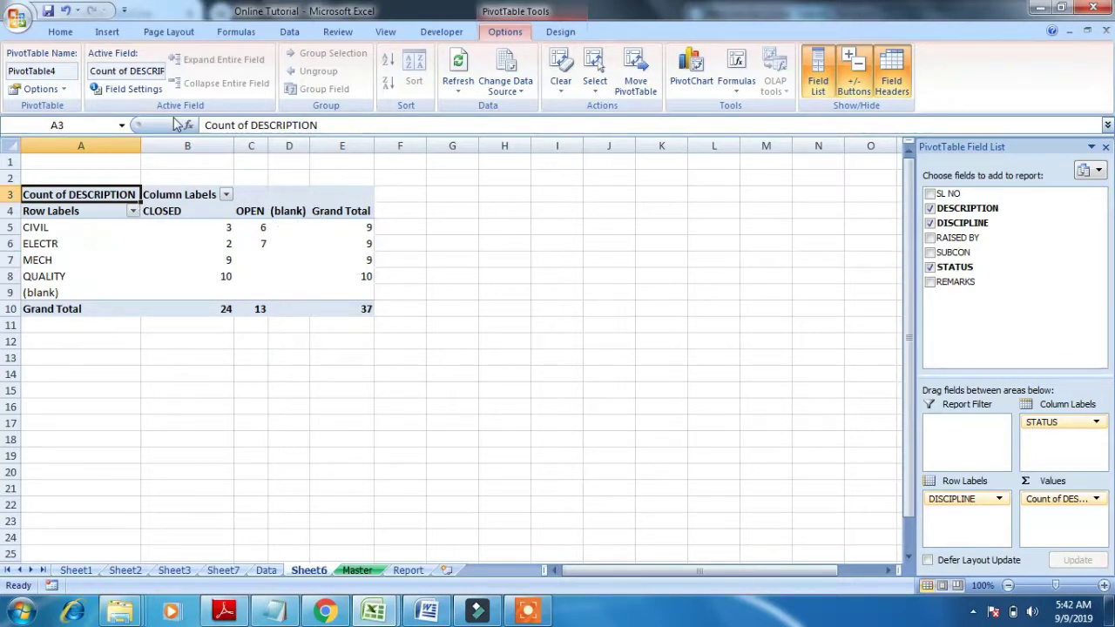
Remove the last digit from the pivot's source range end.
left_click(506, 78)
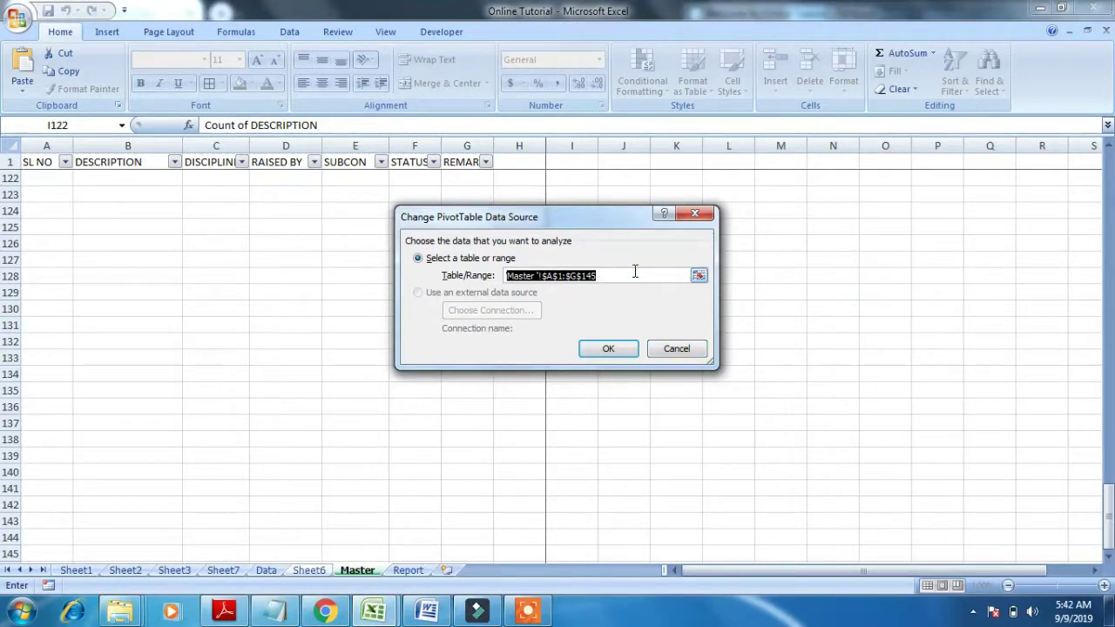
left_click(635, 272)
key("BackSpace")
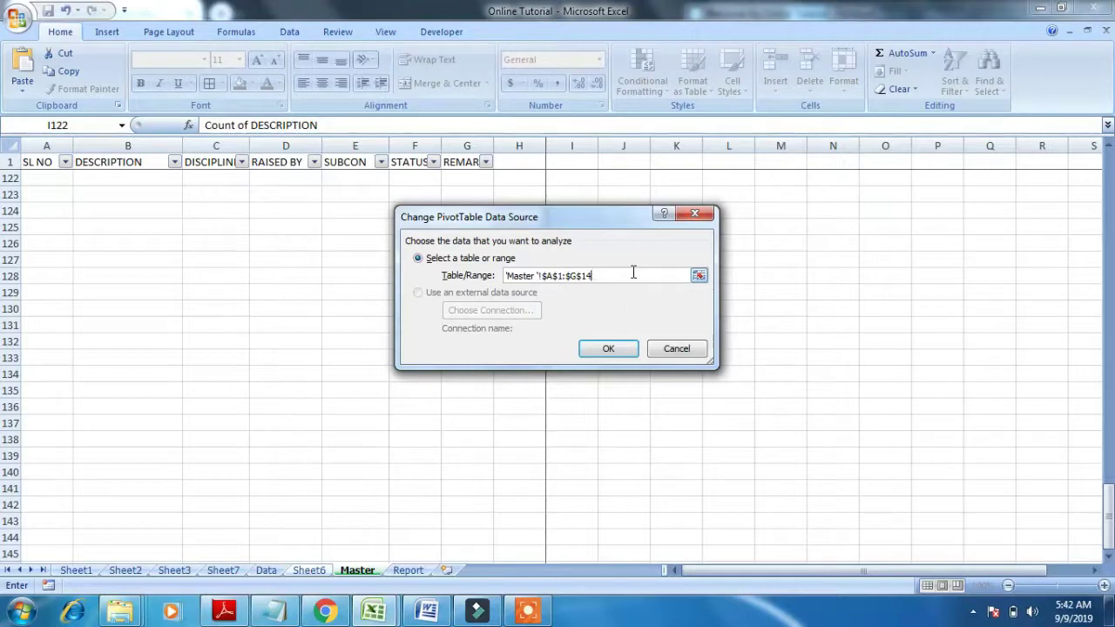
type("3")
key("Return")
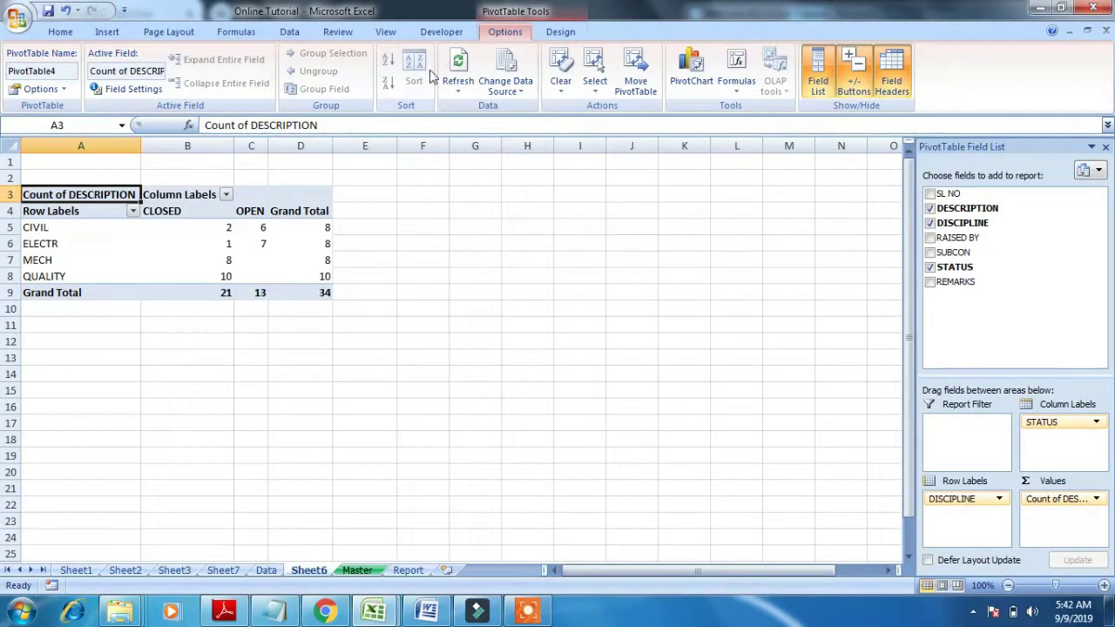
Set the pivot's source range to 'Master'!$A$1:$G$40.
left_click(512, 92)
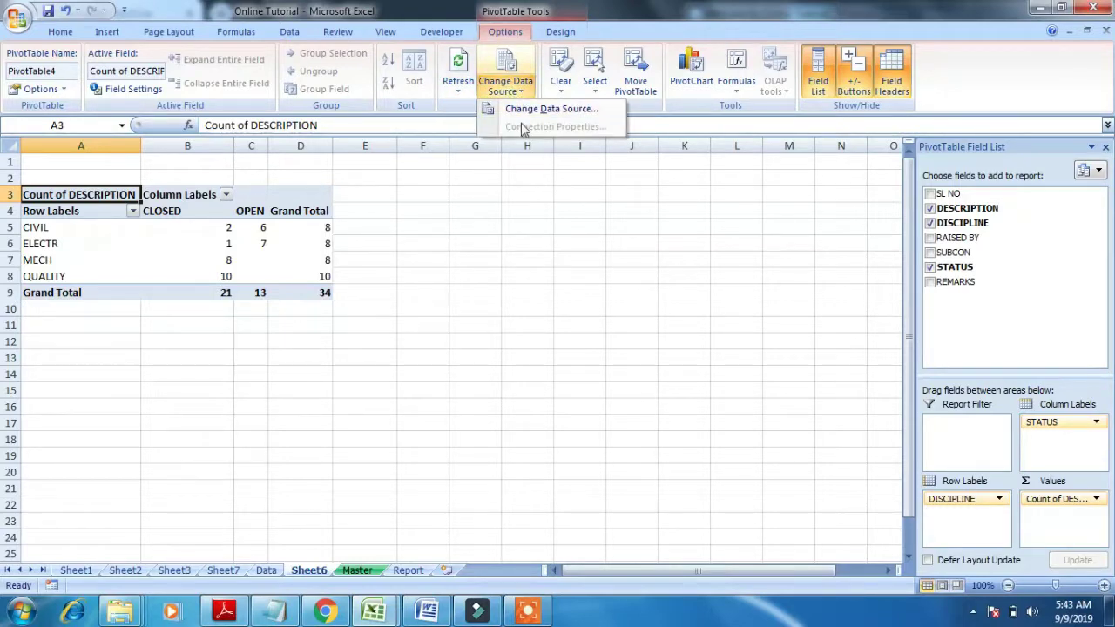
left_click(522, 109)
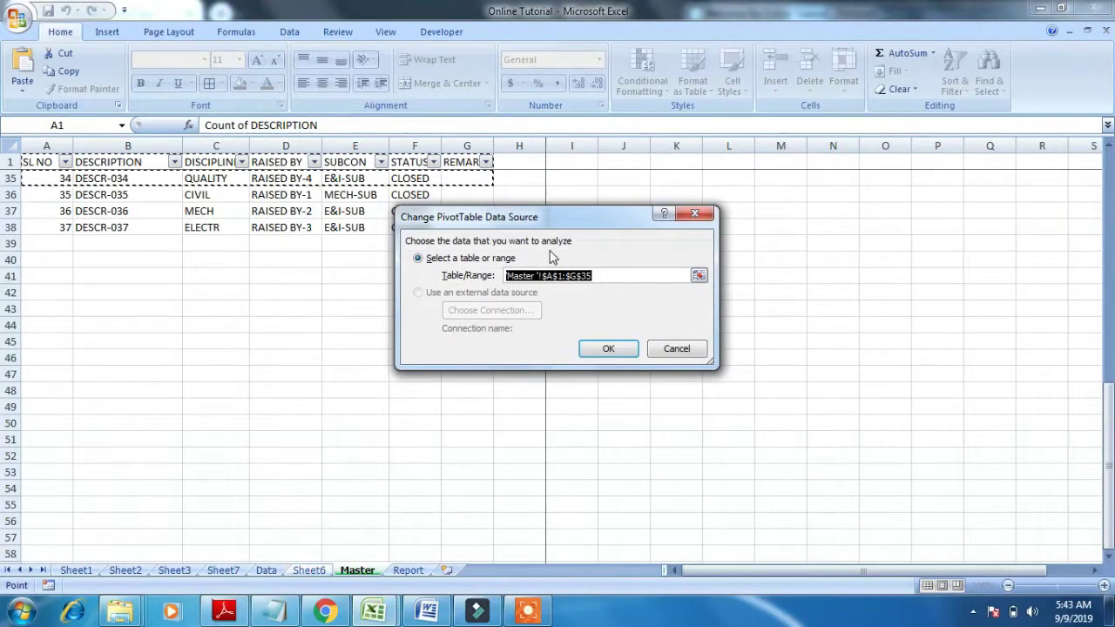
left_click(608, 277)
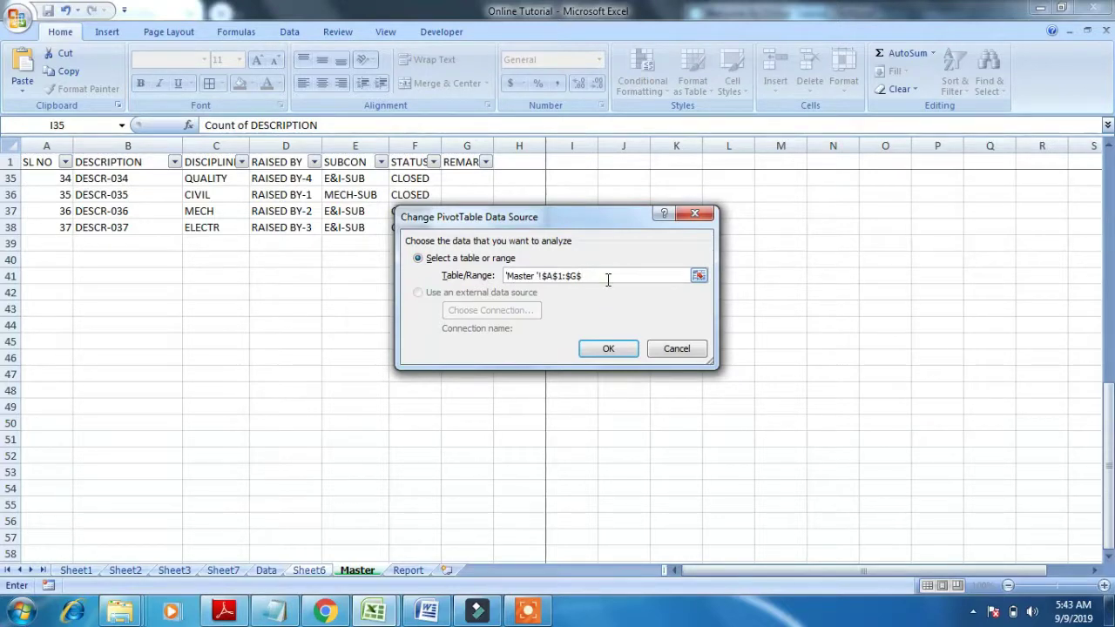
type("40")
key("Return")
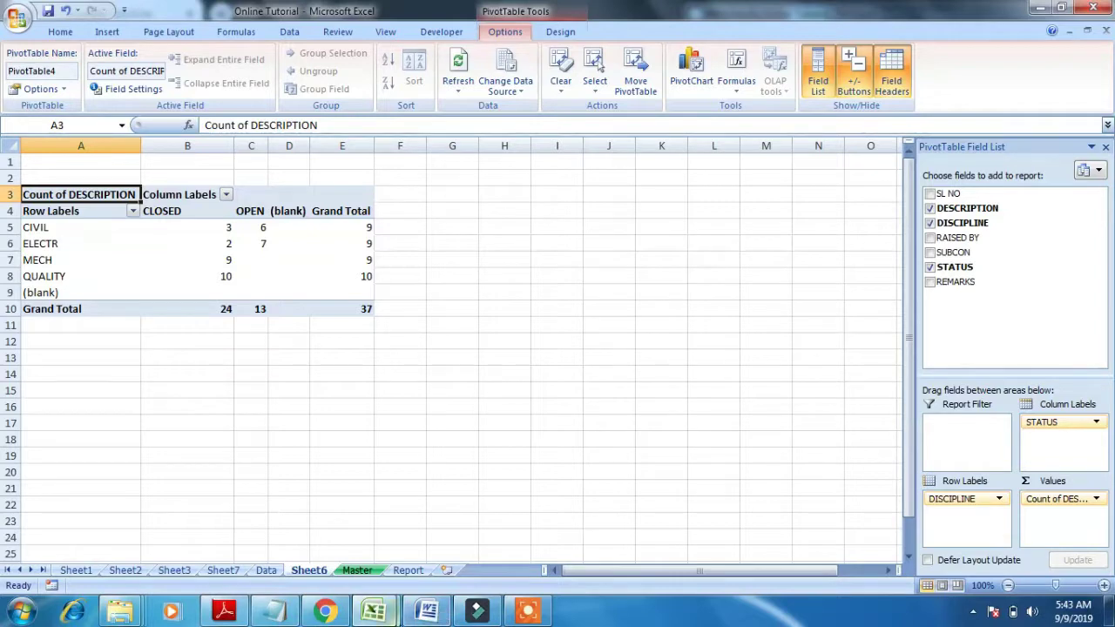
Add Notepad lines about changing the data range, the classic option and auto refresh, then return to Excel.
left_click(275, 611)
key("alt+Tab")
left_click(279, 615)
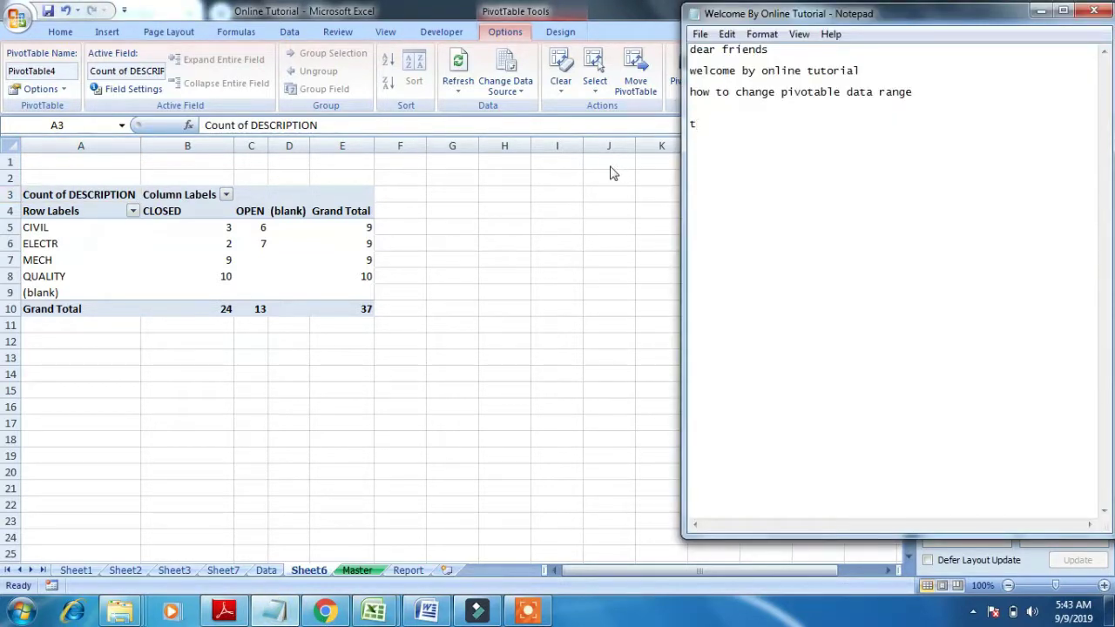
type("his way w")
type("e can ")
type("change the data r")
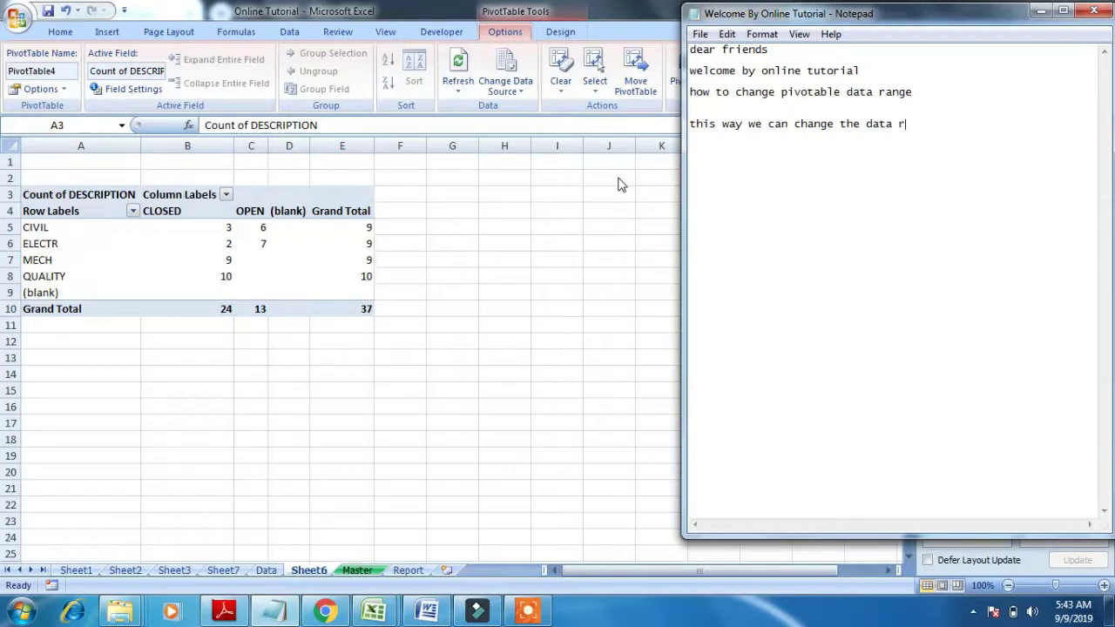
type("ange")
key("Return")
key("Return")
type("then how to")
type(" us")
type("use ")
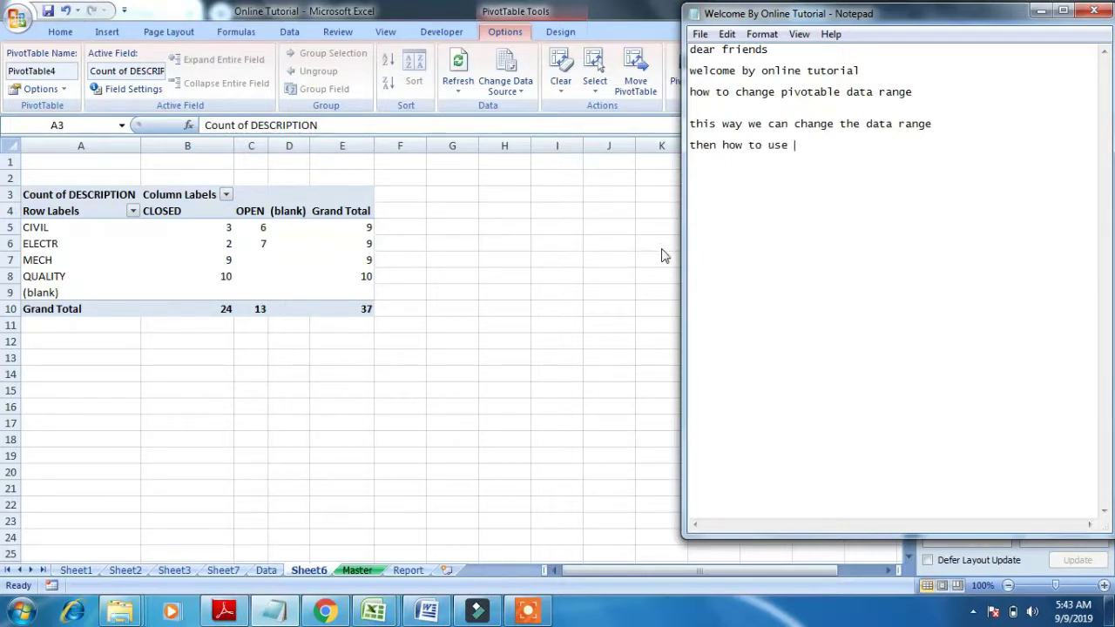
type("classic")
type("and ")
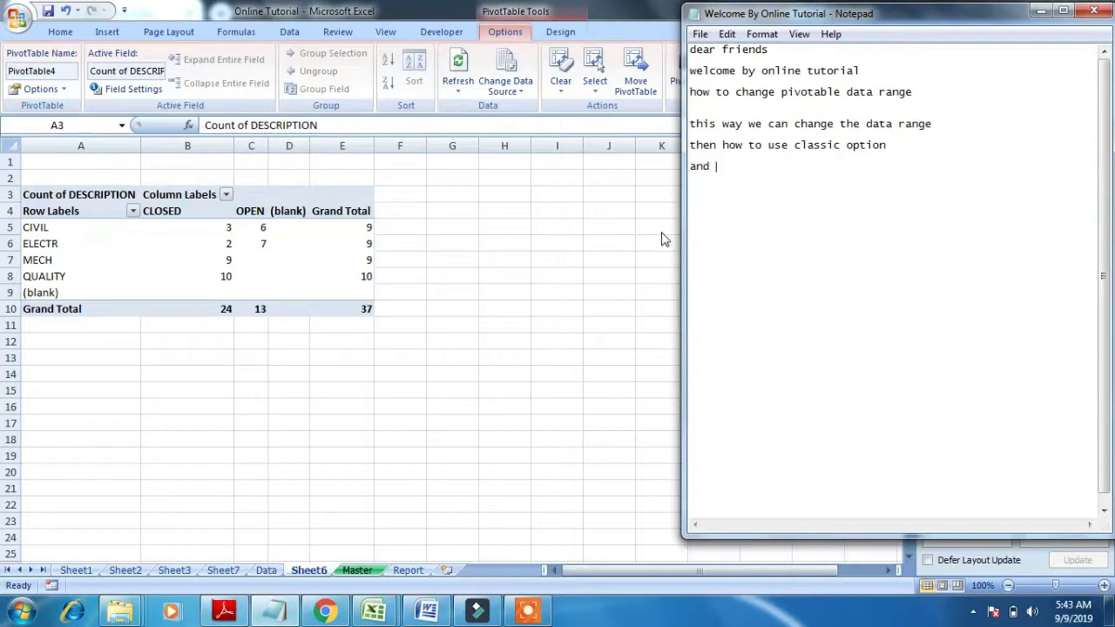
type("auto ")
type("eferesh")
key("alt+Tab")
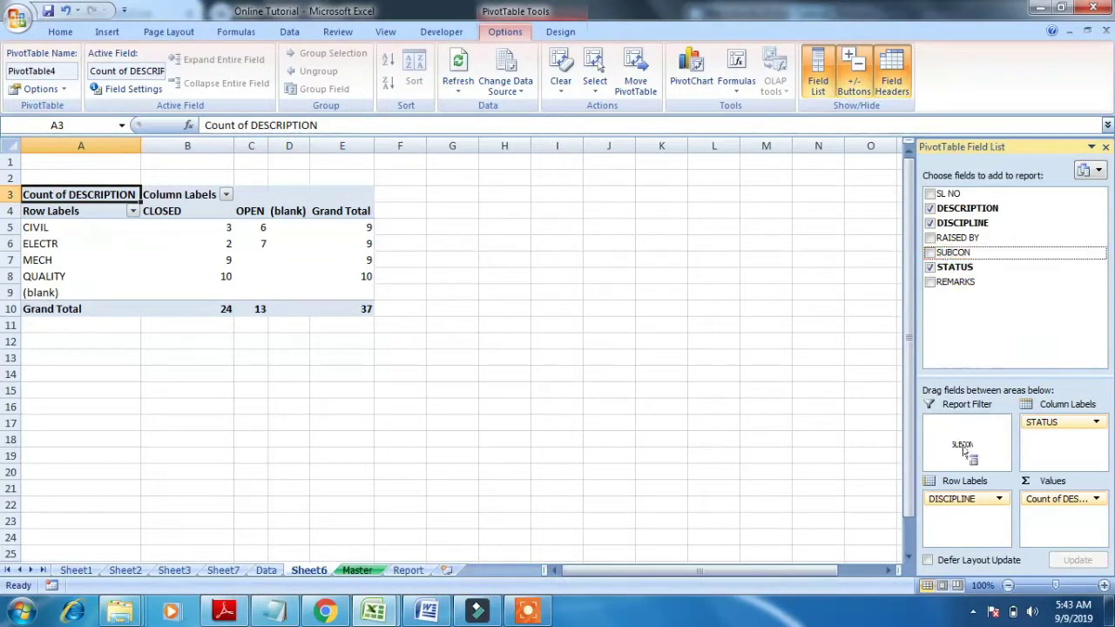
Add SUBCON as a second row field and switch the pivot to Classic PivotTable layout.
left_click_drag(949, 254, 971, 504)
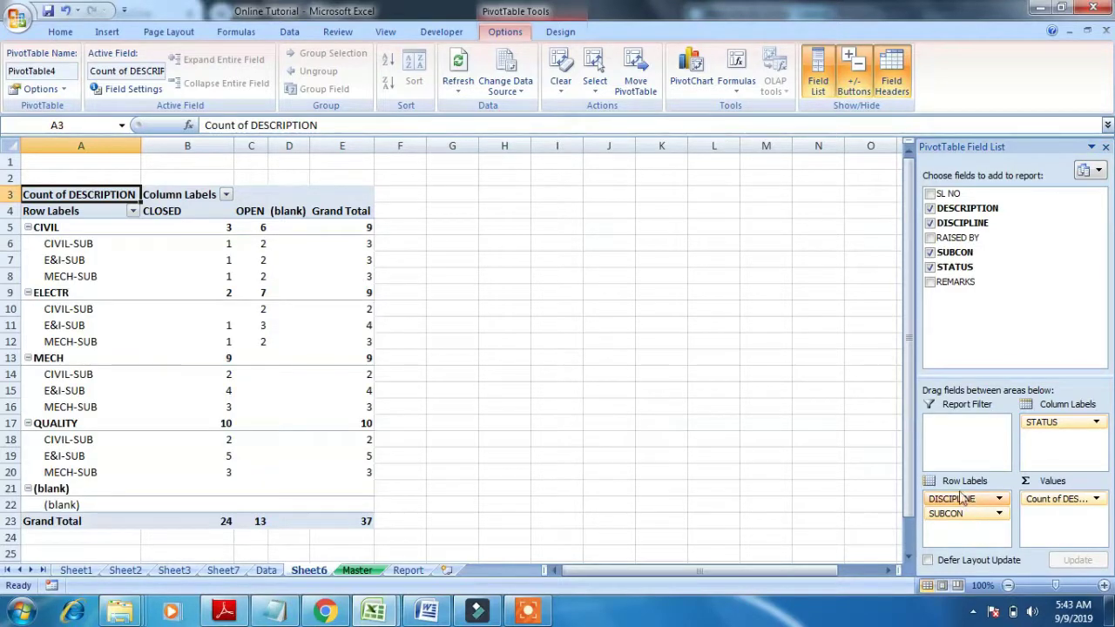
left_click(166, 277)
right_click(165, 277)
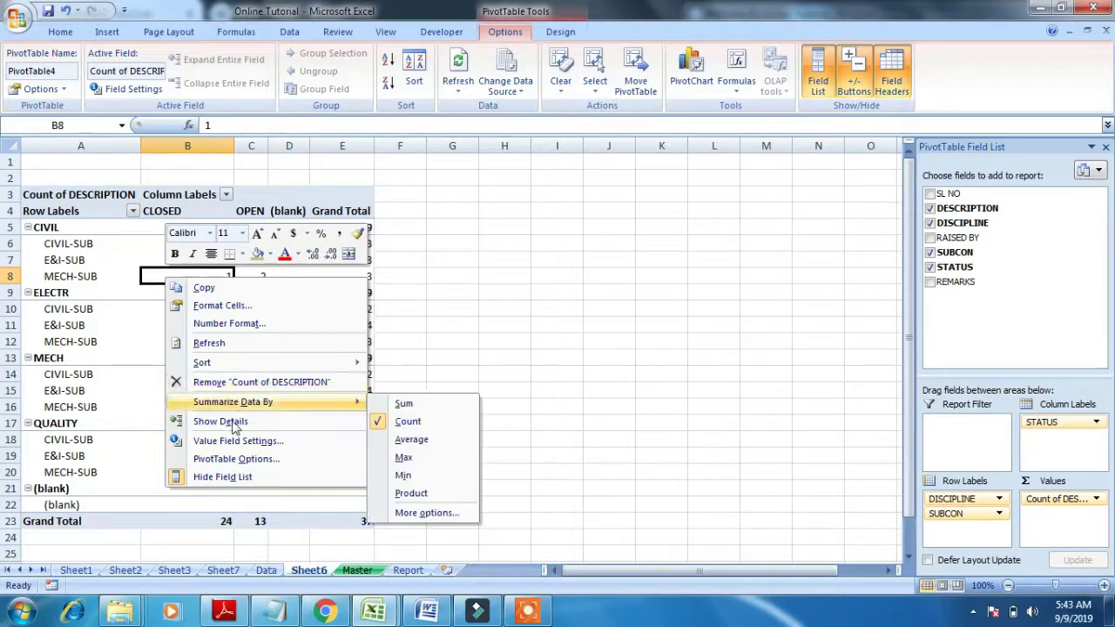
left_click(230, 458)
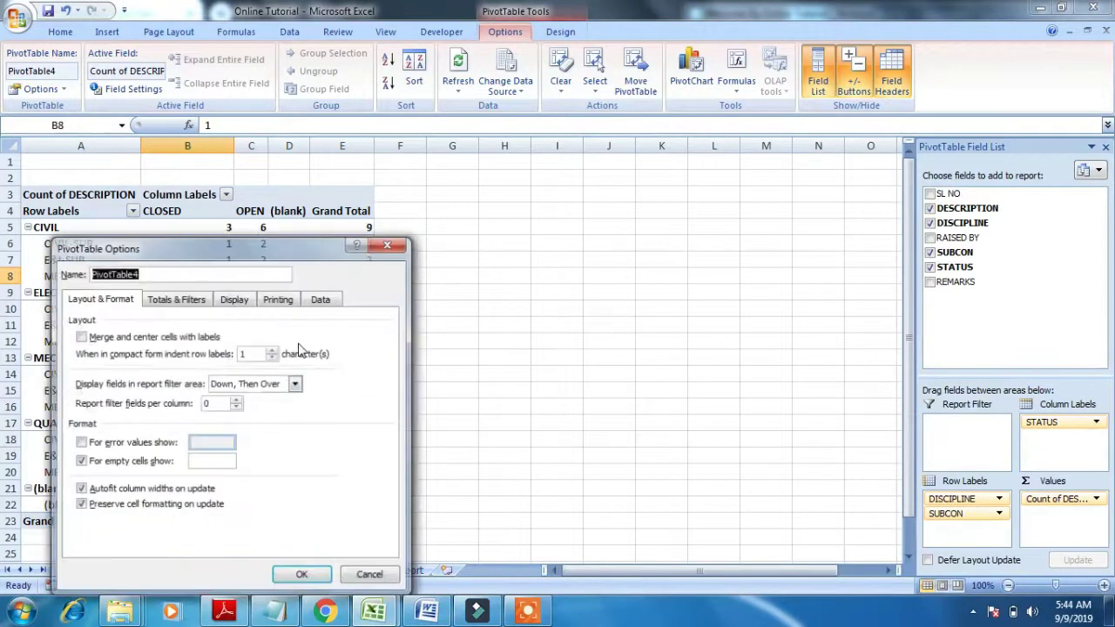
left_click(234, 299)
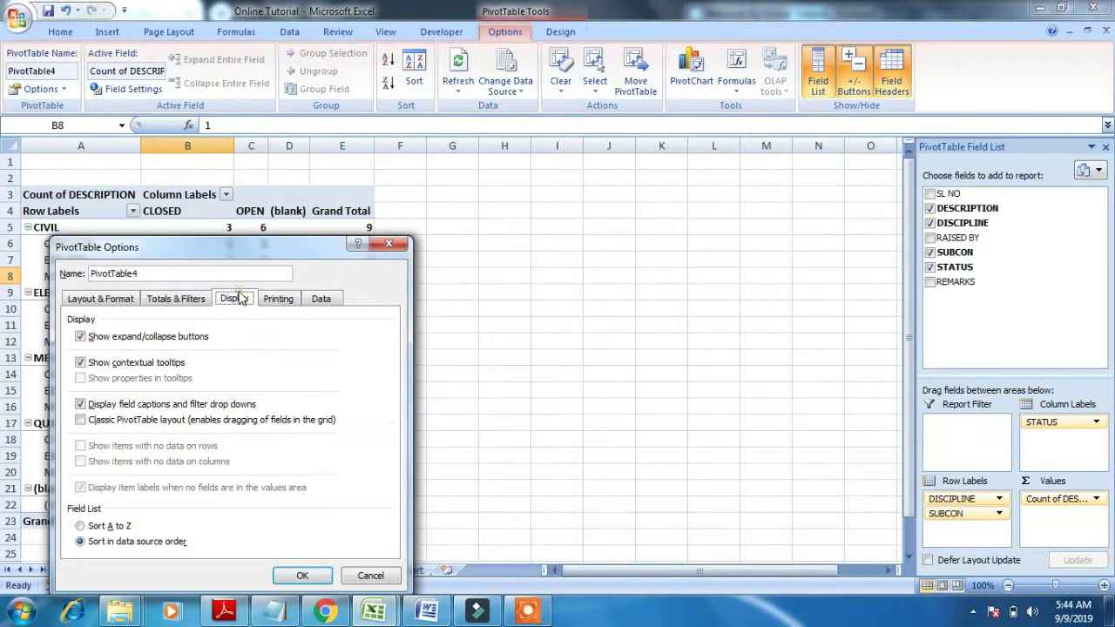
left_click(136, 423)
left_click(298, 576)
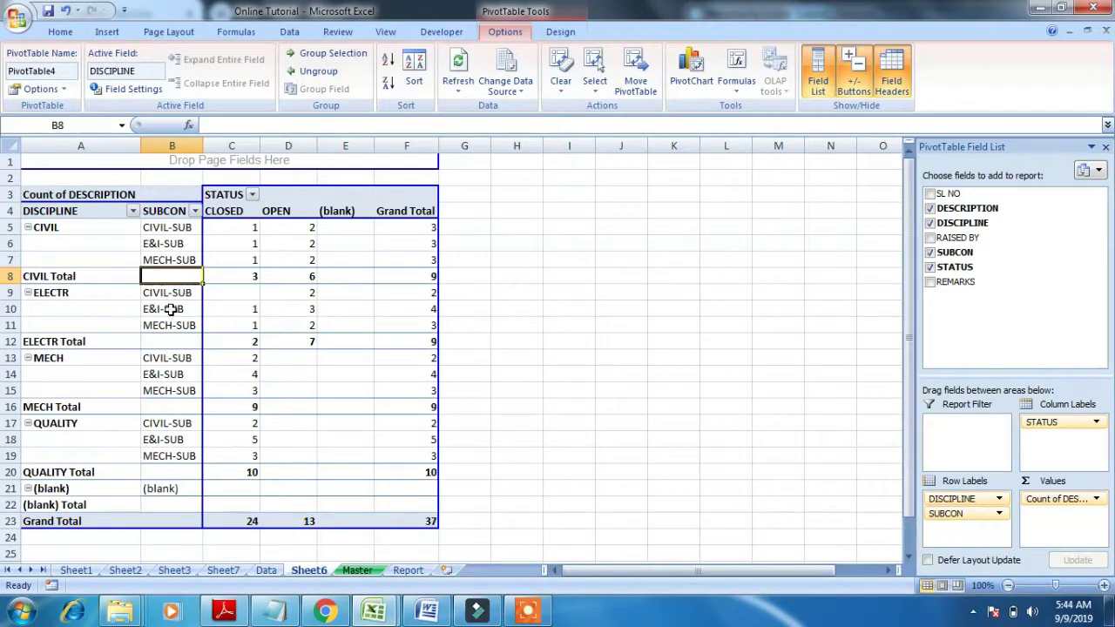
left_click(169, 309)
Enable 'Refresh data when opening the file' in the PivotTable Options Data tab.
right_click(170, 309)
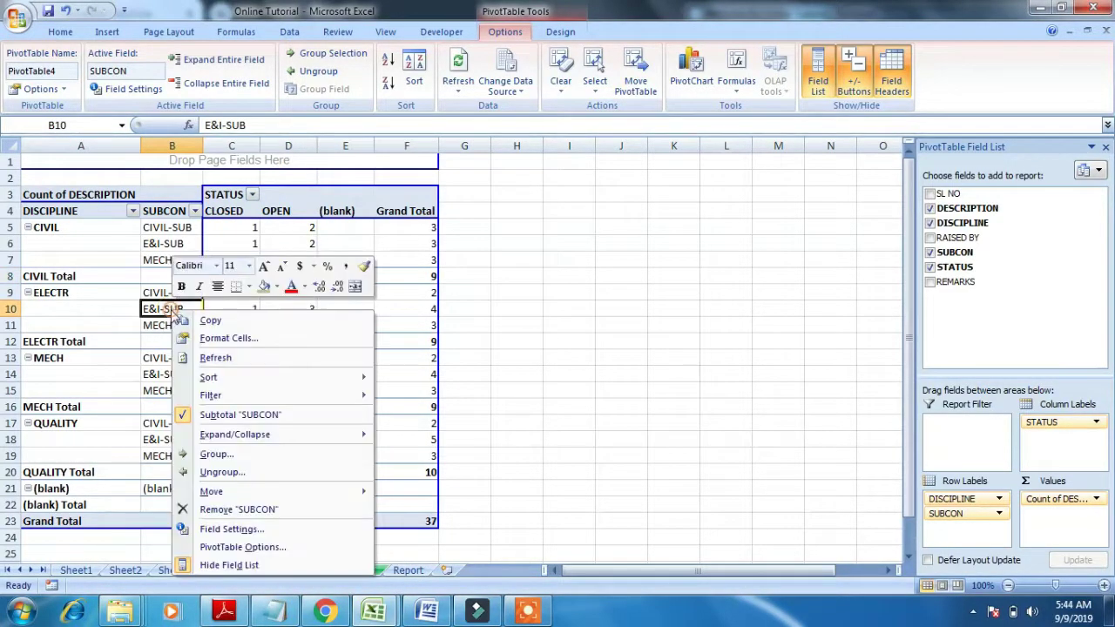
left_click(228, 547)
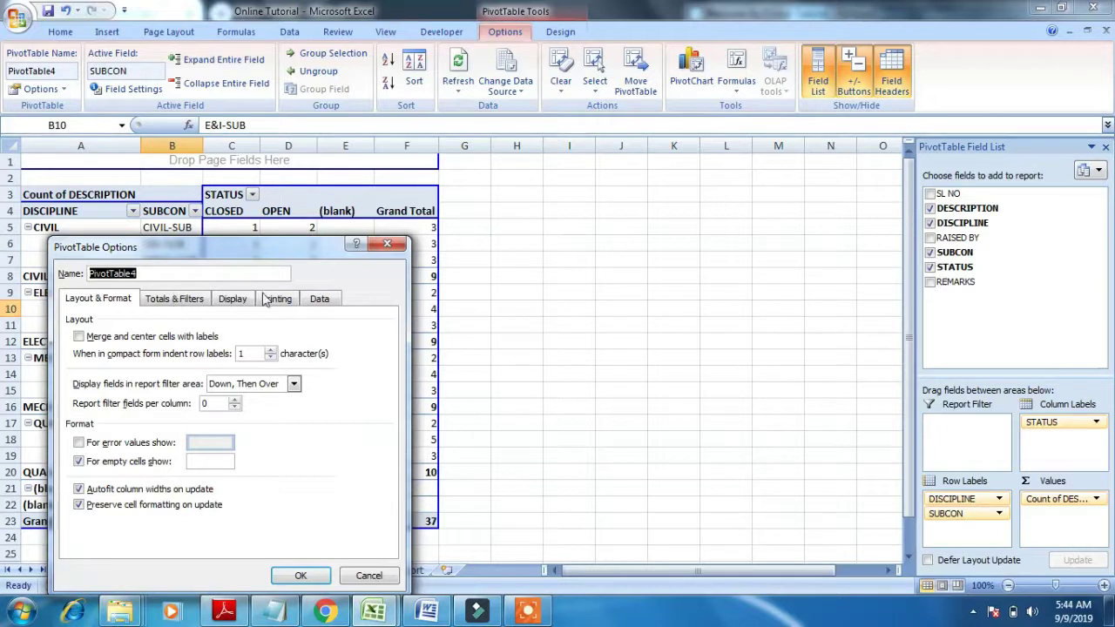
left_click(320, 299)
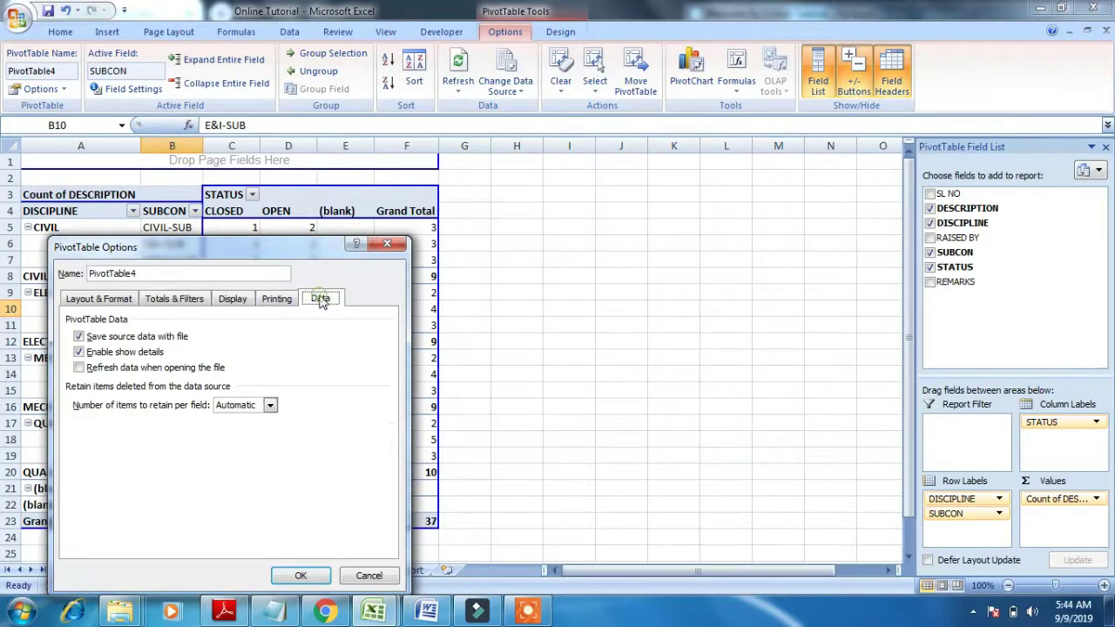
left_click(87, 373)
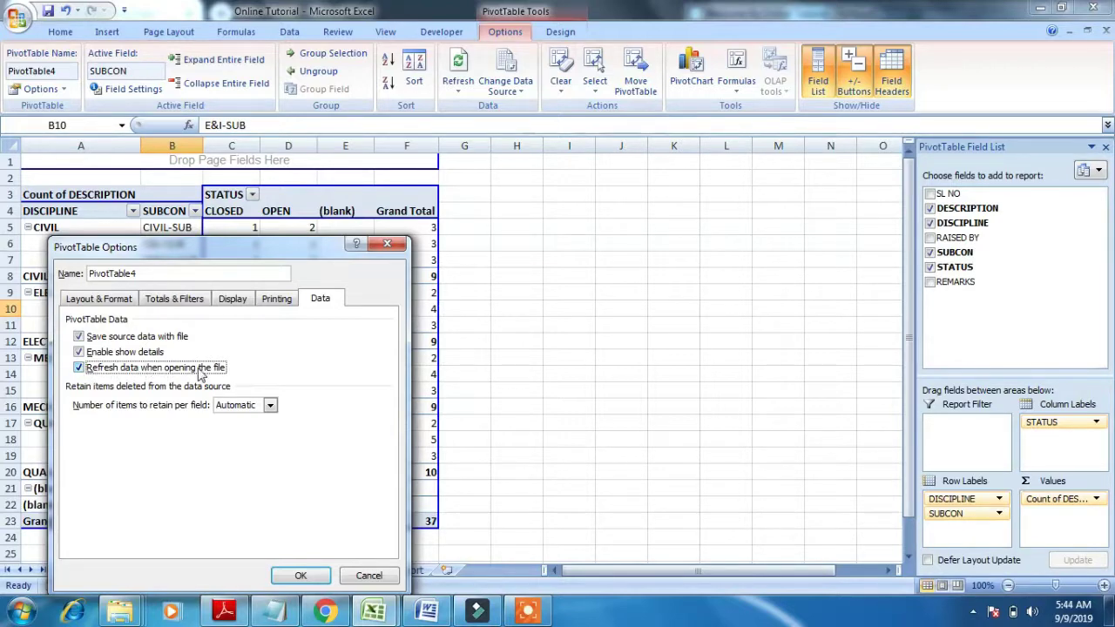
left_click(299, 575)
left_click(522, 389)
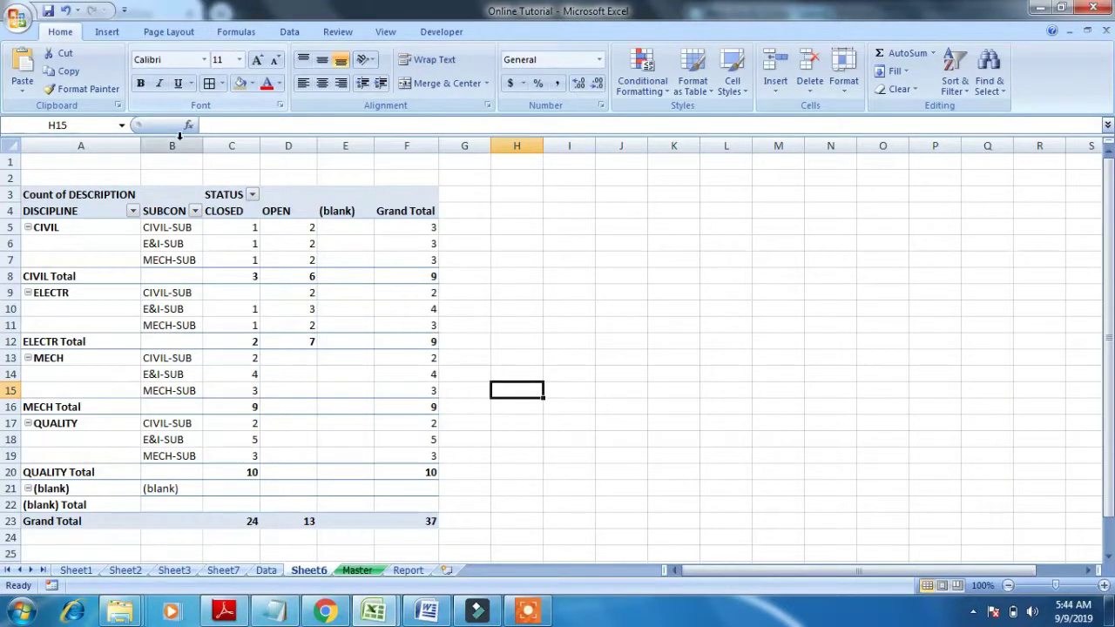
Untick Subtotal "DISCIPLINE" to drop the per-discipline total rows.
right_click(98, 275)
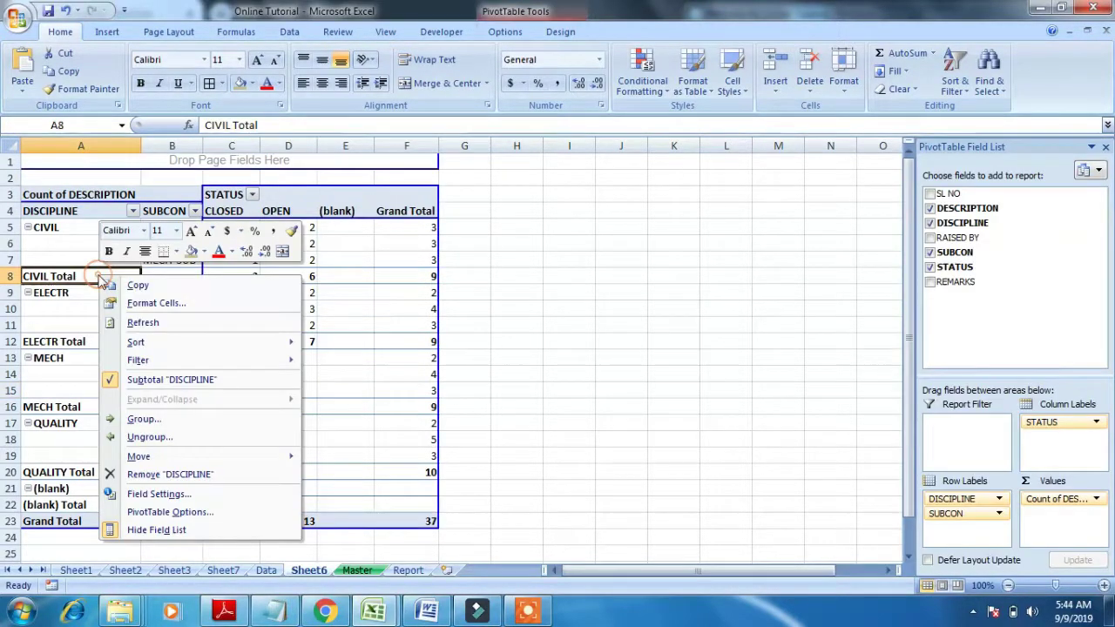
left_click(104, 379)
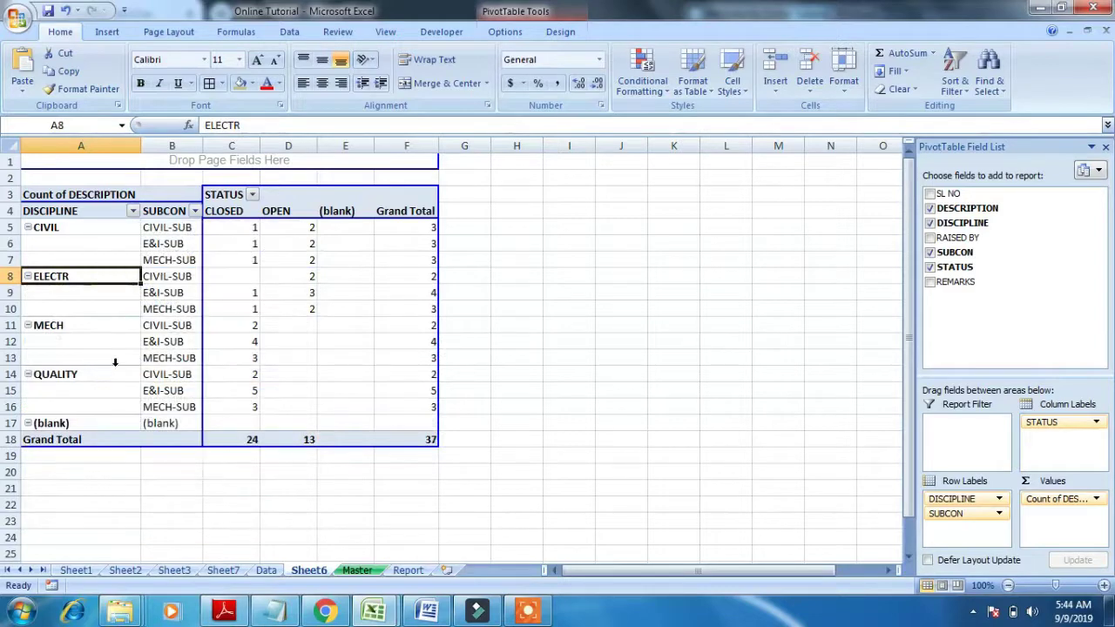
left_click(533, 360)
mouse_move(274, 611)
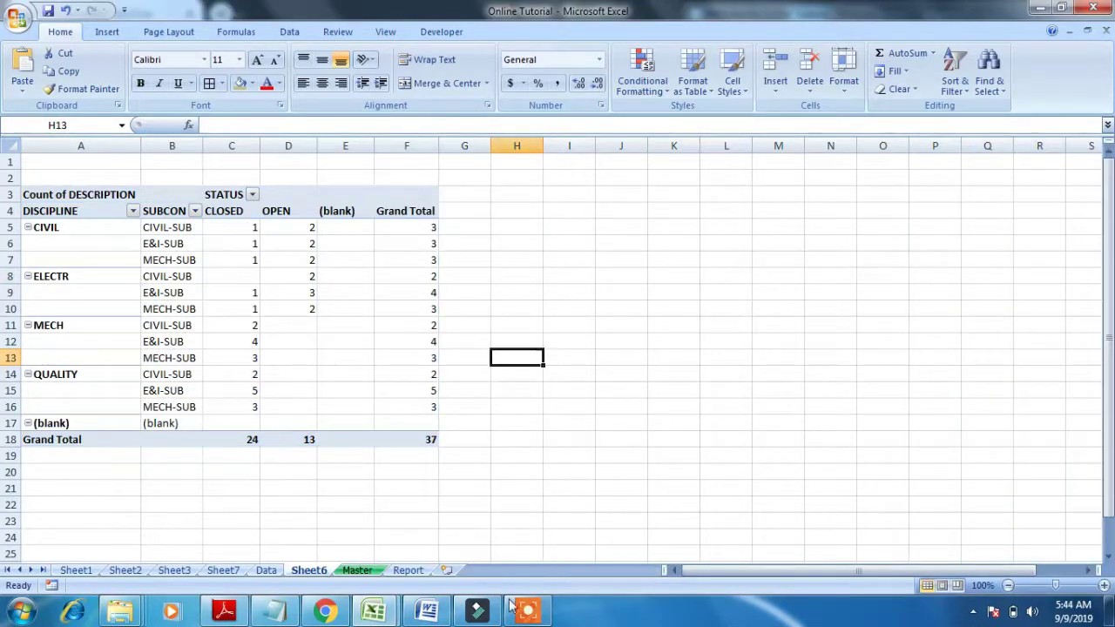
left_click(275, 610)
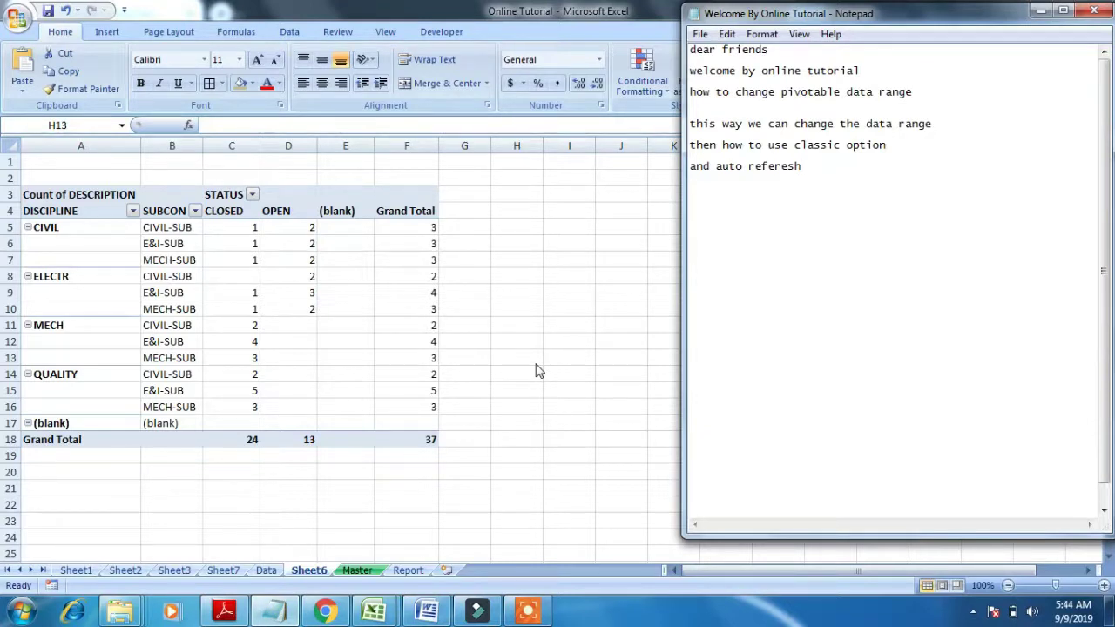
Add the closing line 'thanks for wathcing' to the Notepad notes.
key("Return")
type("thank")
type("s for wathci")
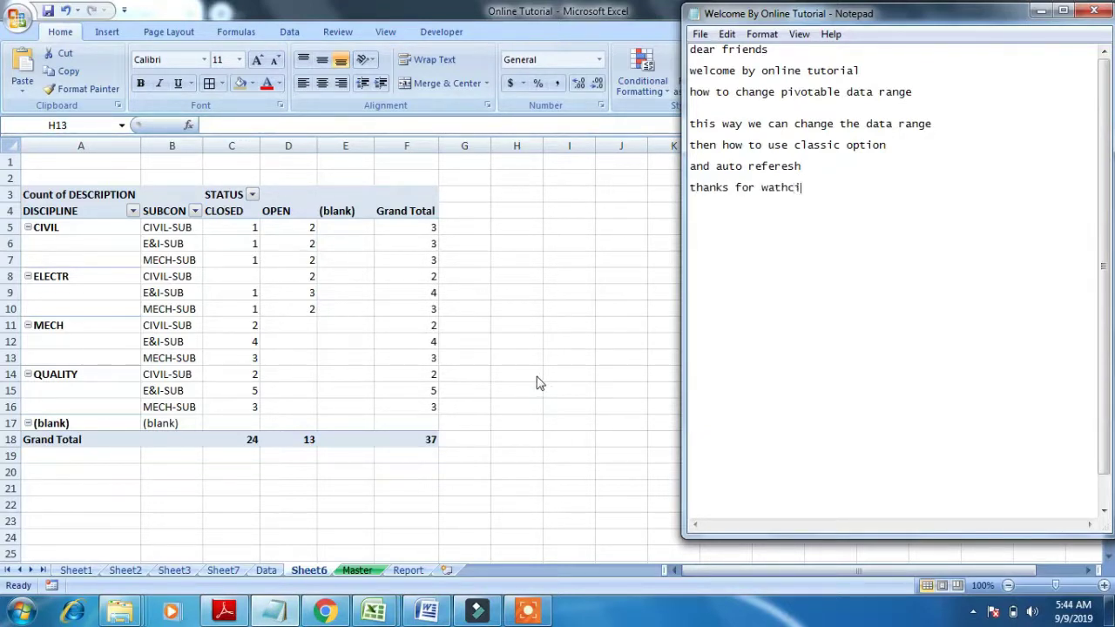
type("ng")
key("Return")
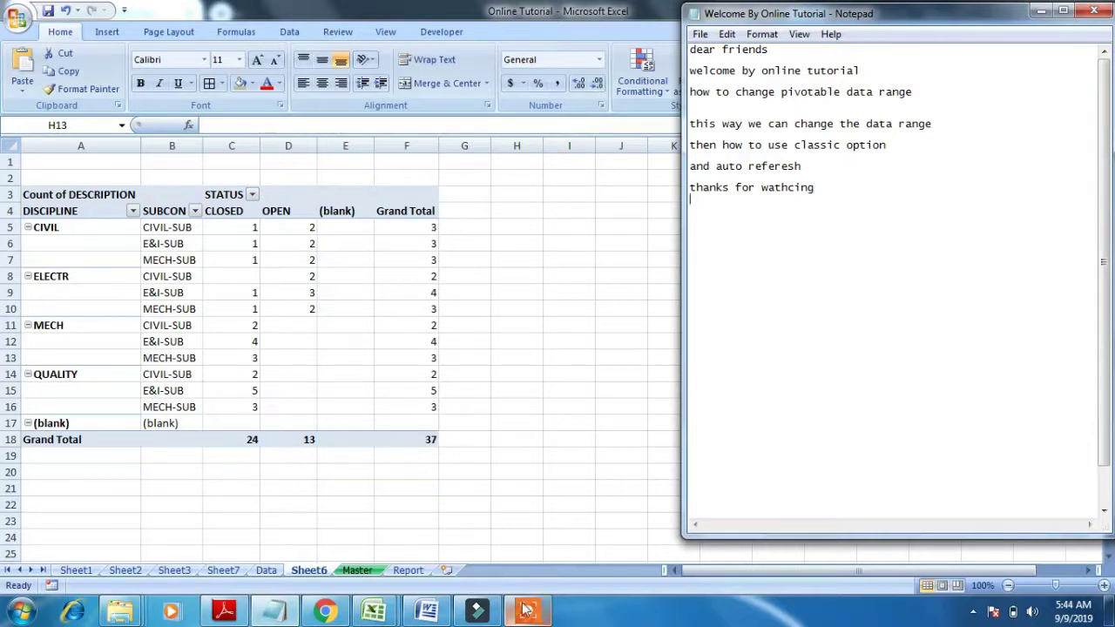
left_click(523, 613)
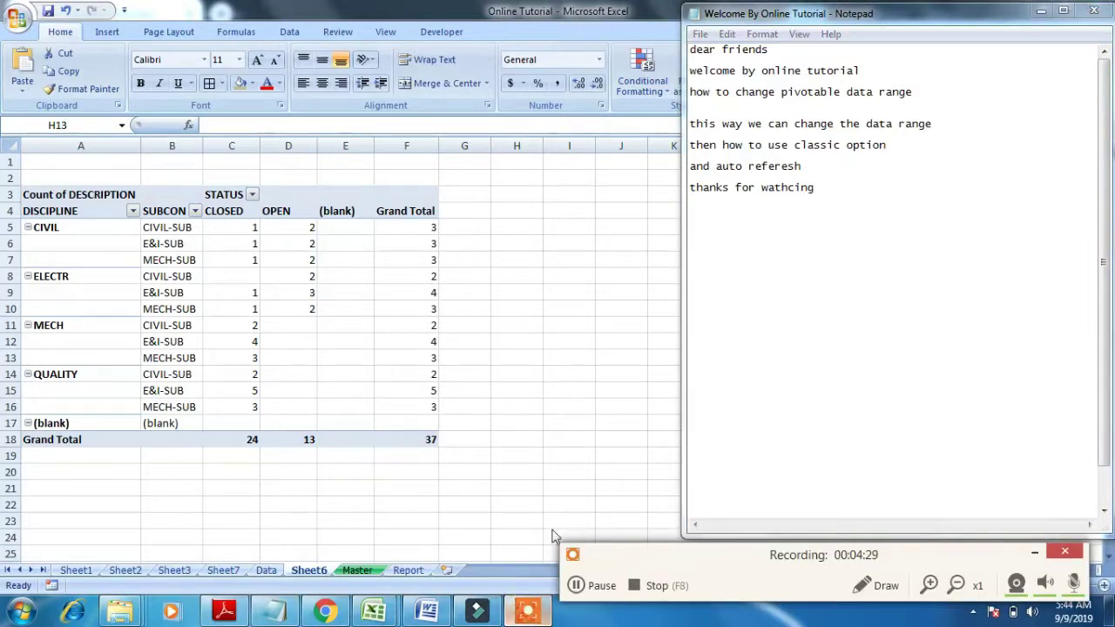
left_click(601, 585)
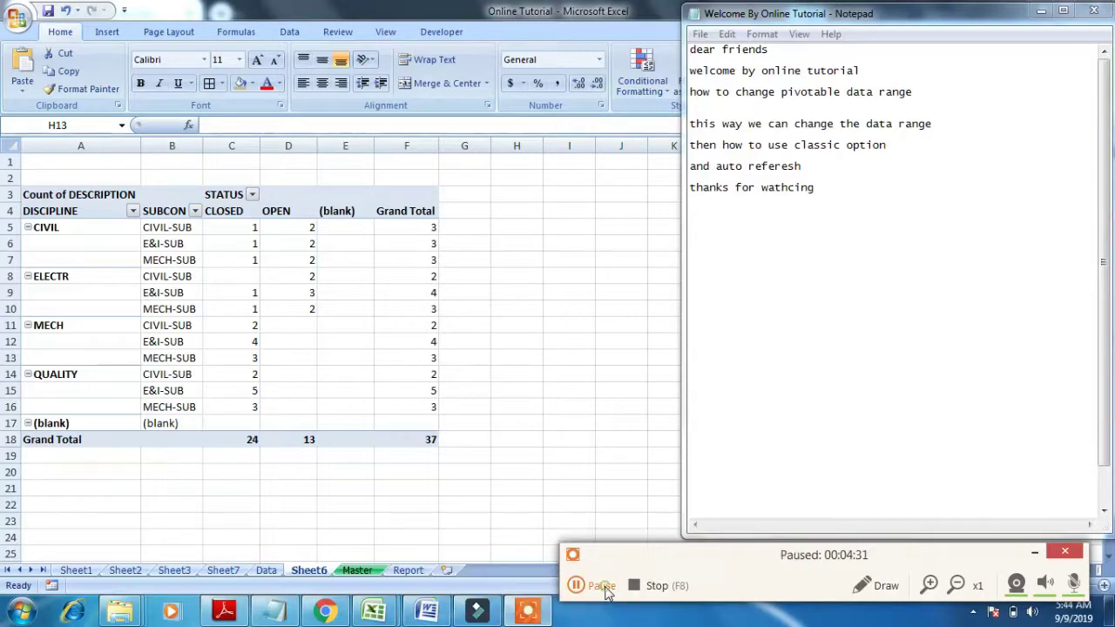